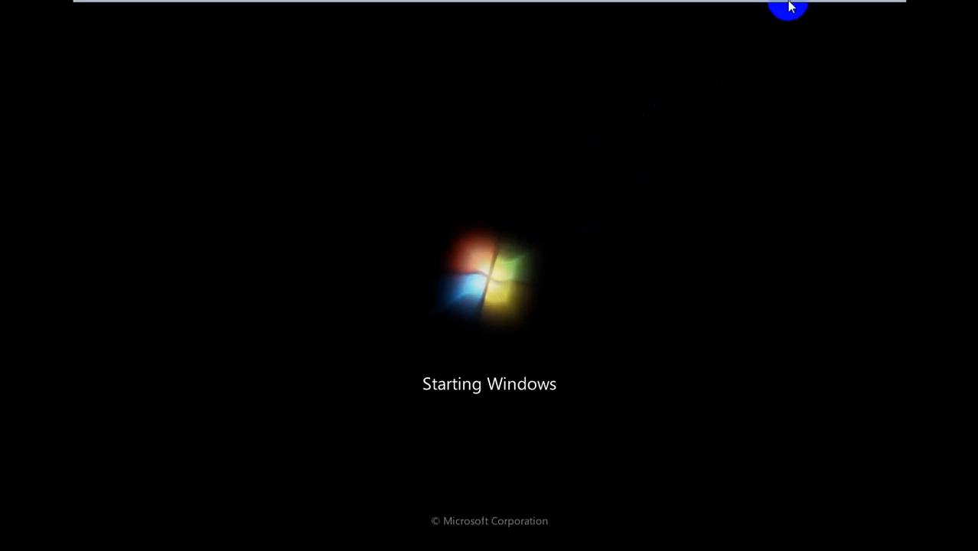
mouse_move(797, 6)
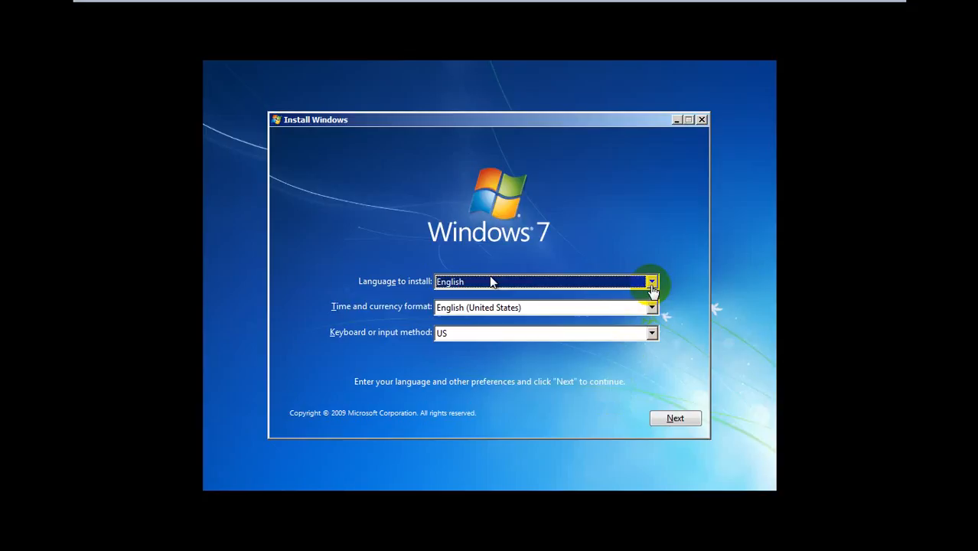
left_click(651, 284)
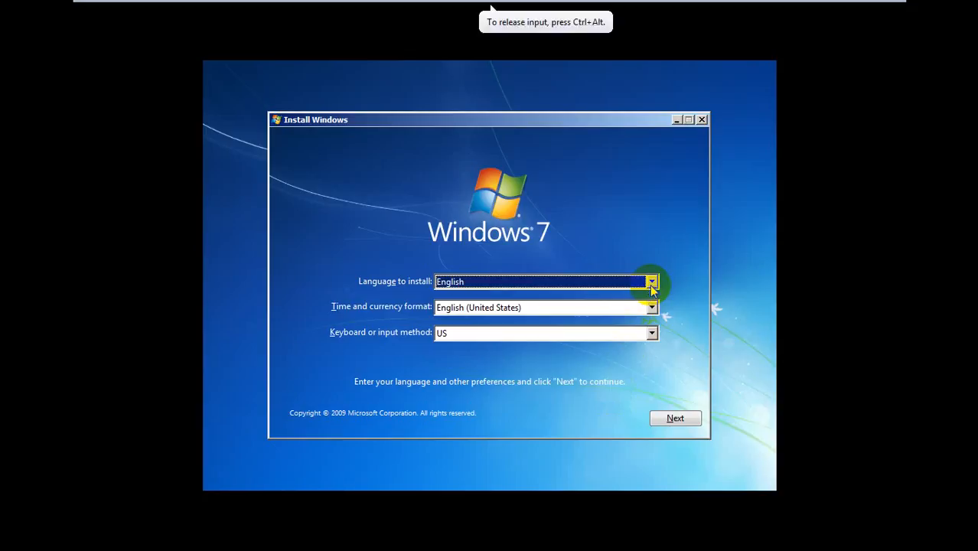
left_click(651, 283)
left_click(651, 283)
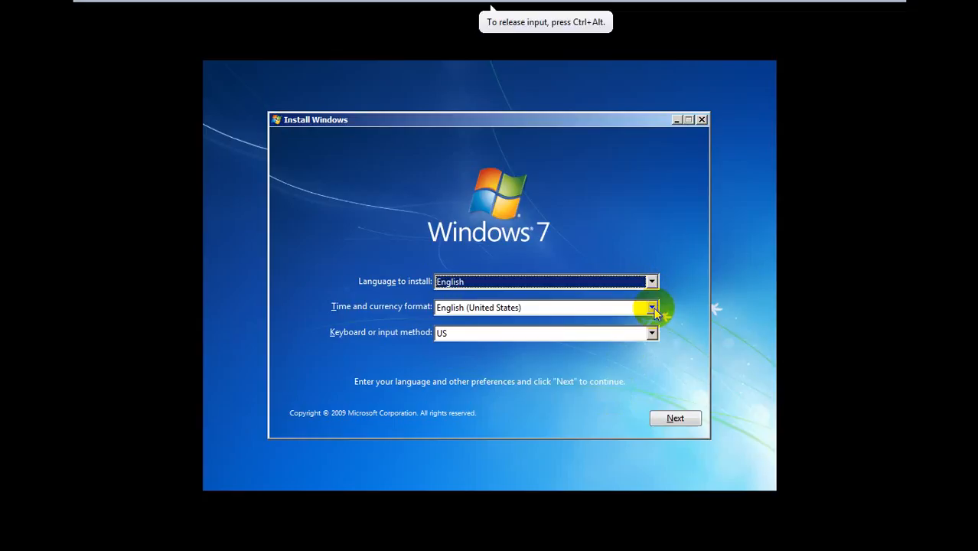
Set the time and currency format to Thai (Thailand) and proceed past the language preferences
left_click(653, 308)
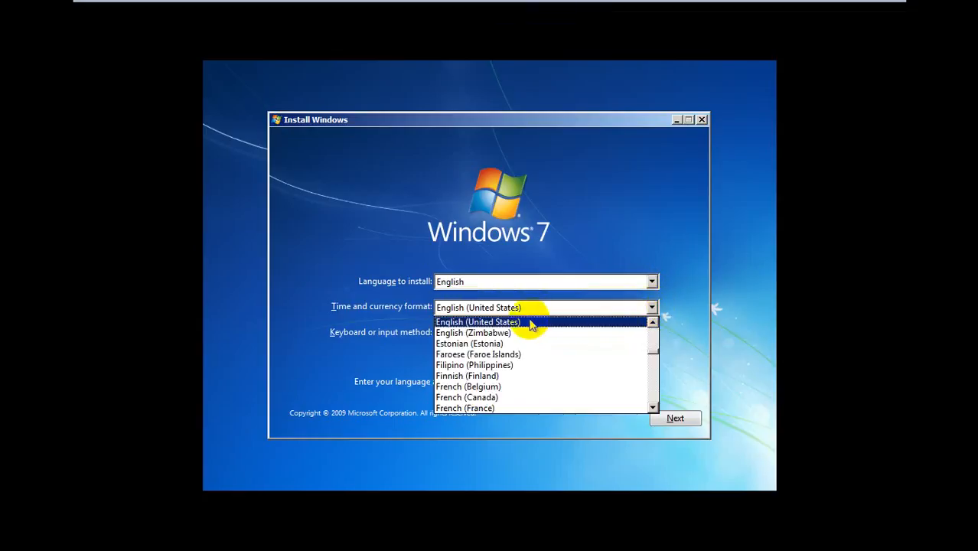
scroll(528, 325, "down", 7)
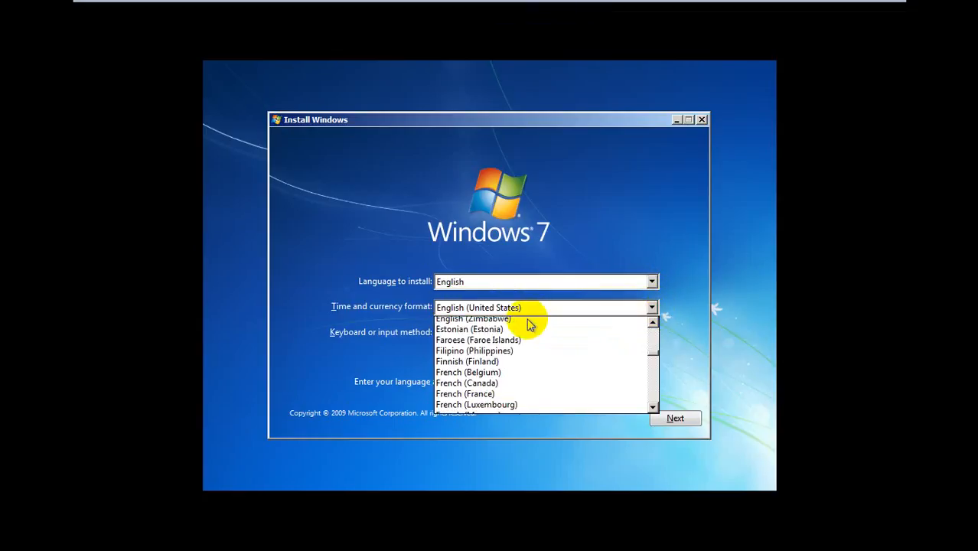
scroll(528, 325, "down", 3)
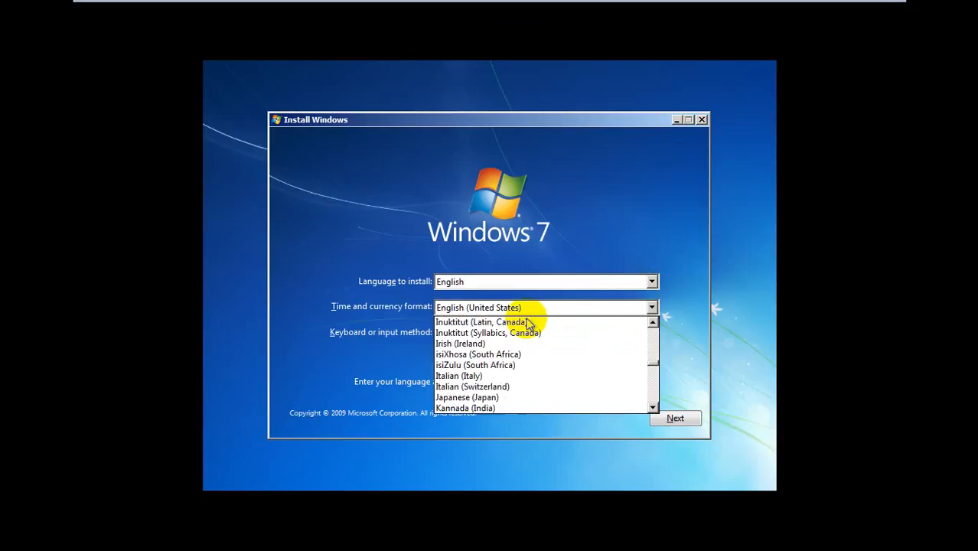
scroll(528, 325, "down", 2)
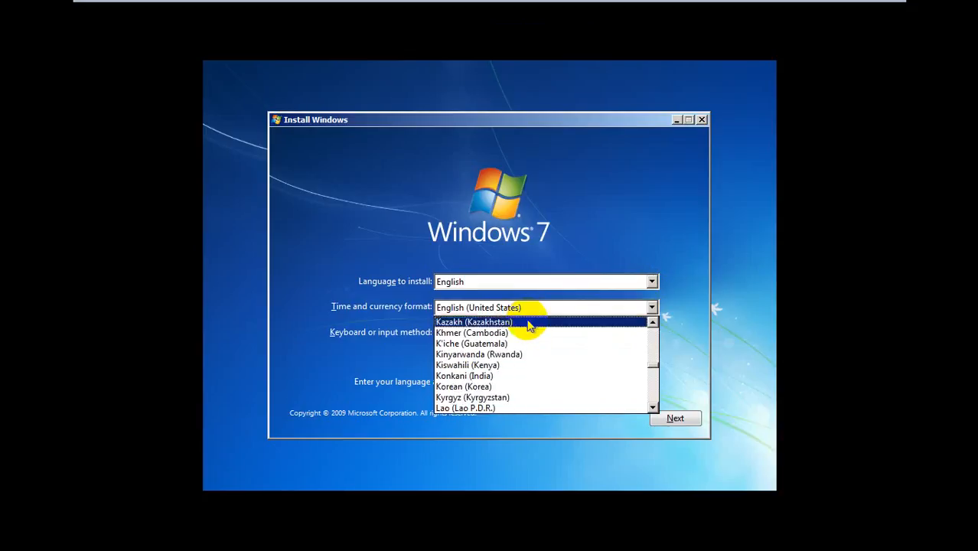
scroll(528, 325, "up", 1)
scroll(528, 325, "down", 3)
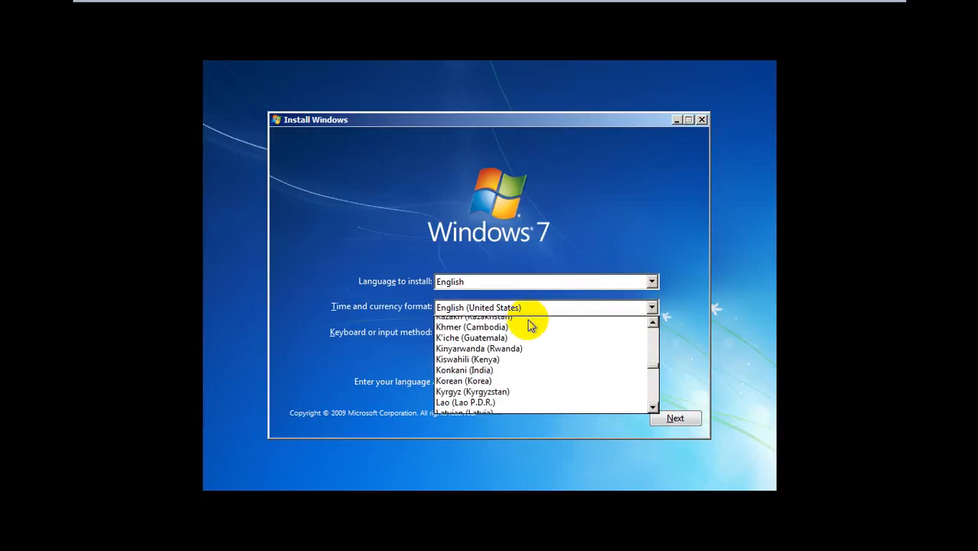
scroll(531, 325, "down", 1)
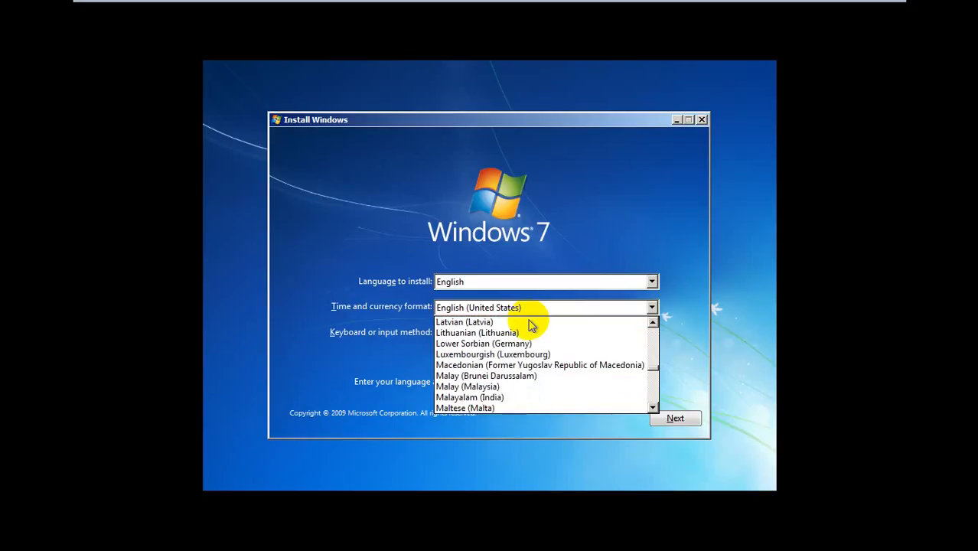
scroll(536, 327, "down", 2)
scroll(538, 325, "down", 8)
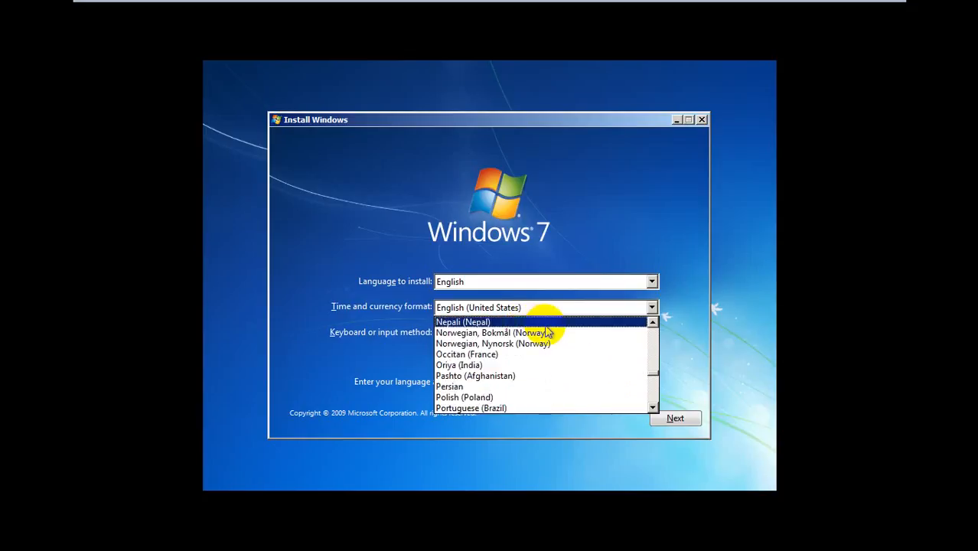
scroll(538, 322, "down", 3)
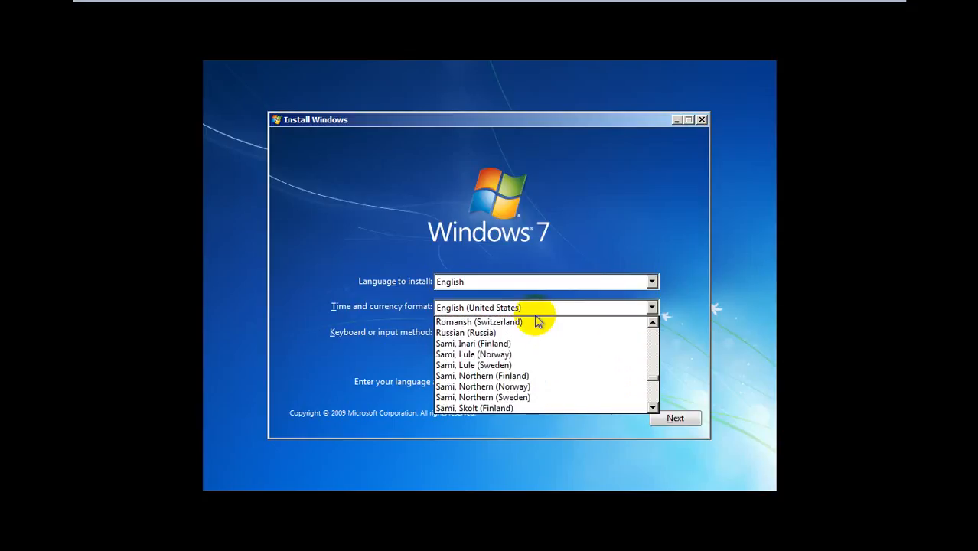
scroll(538, 322, "down", 4)
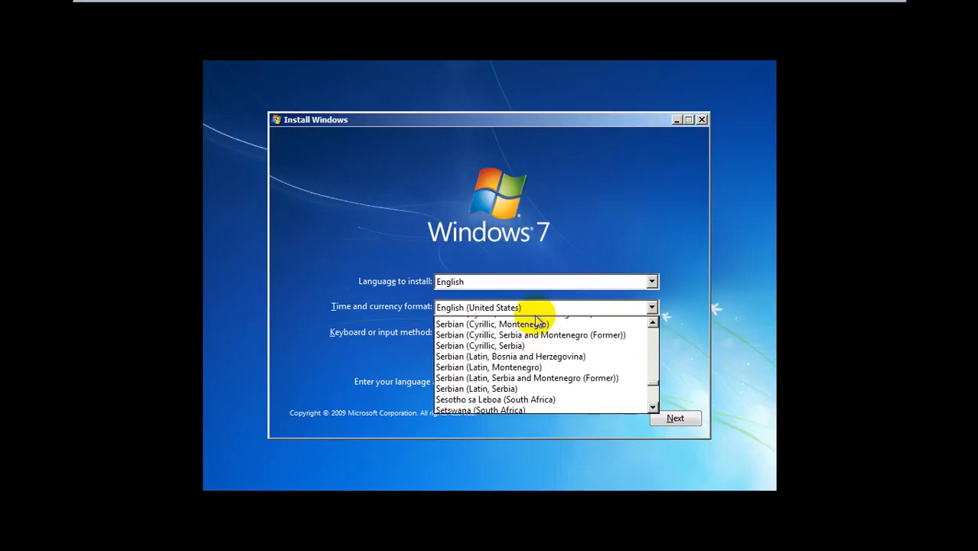
scroll(538, 322, "down", 5)
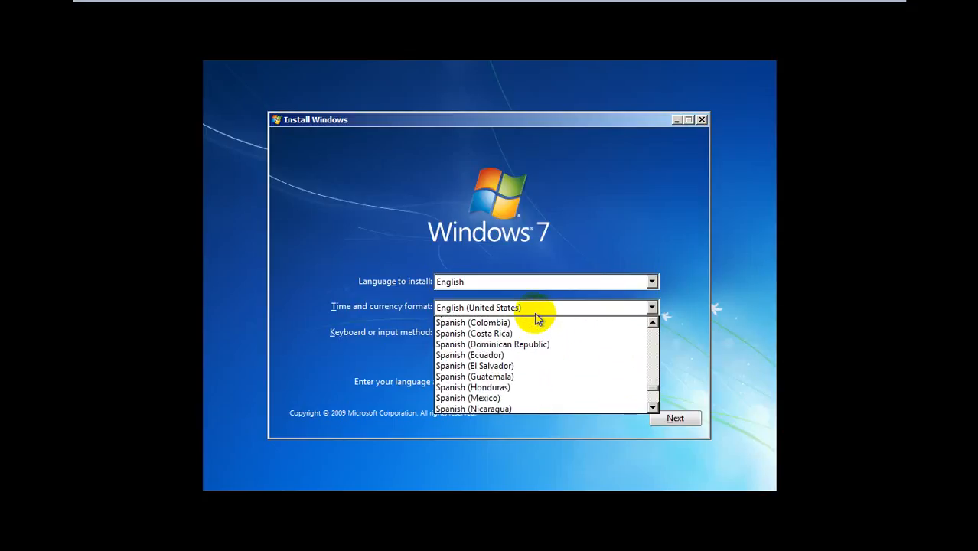
scroll(538, 320, "down", 4)
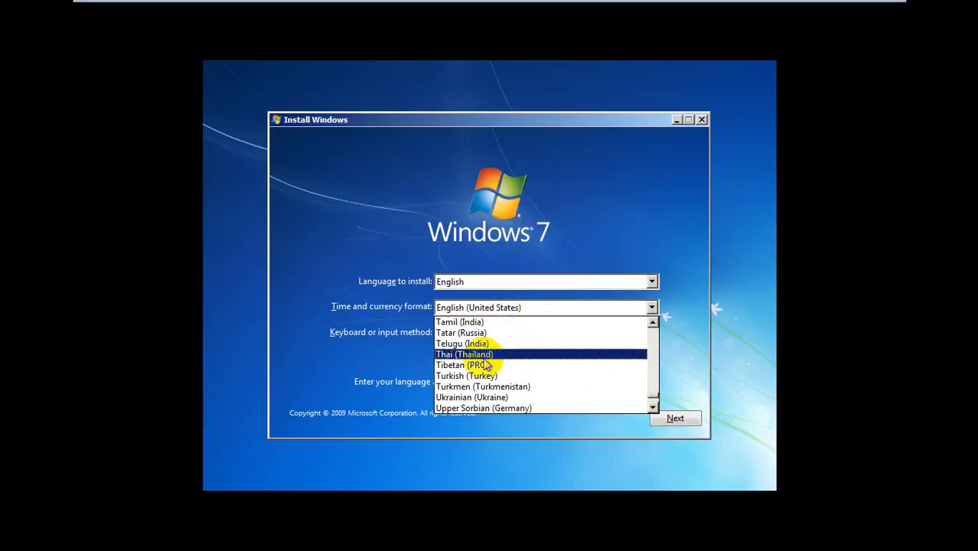
left_click(483, 357)
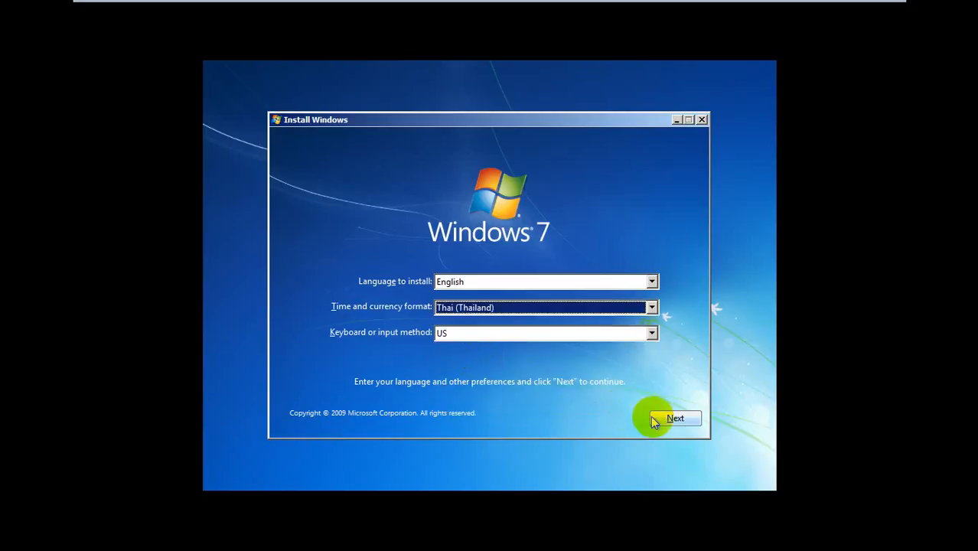
left_click(669, 420)
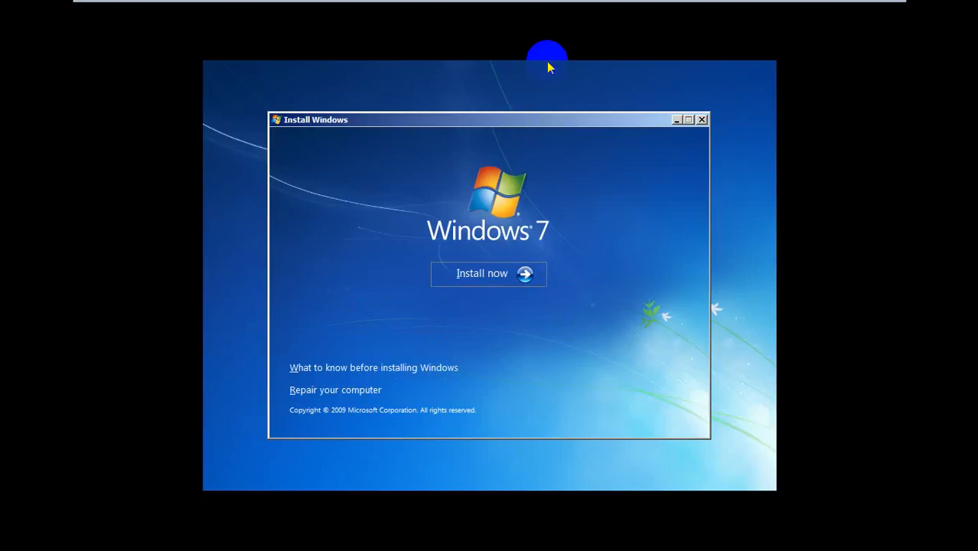
mouse_move(693, 9)
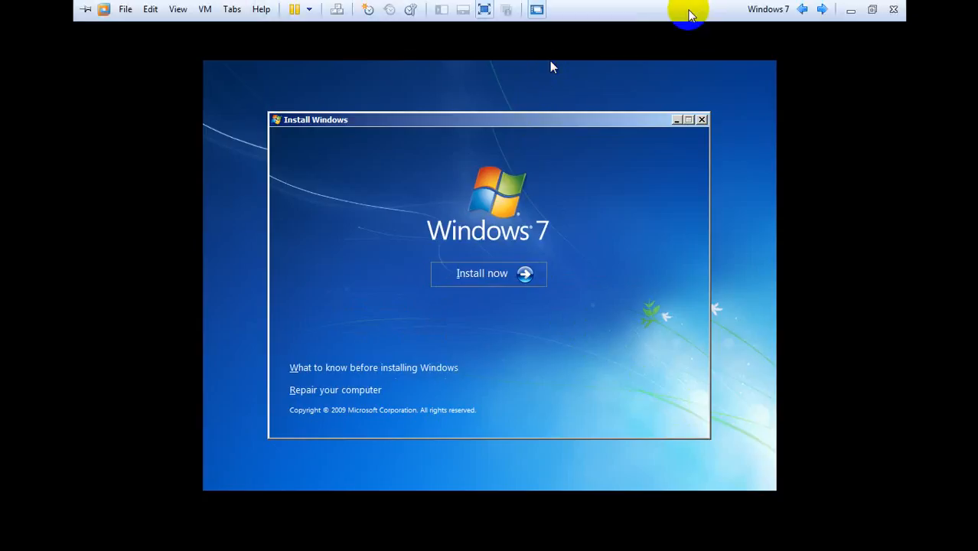
left_click(666, 72)
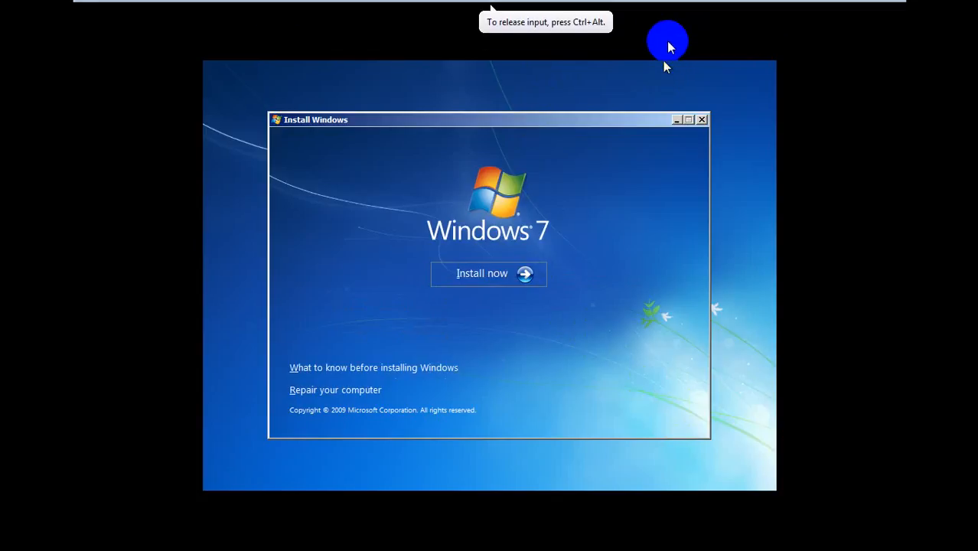
key("ctrl+alt")
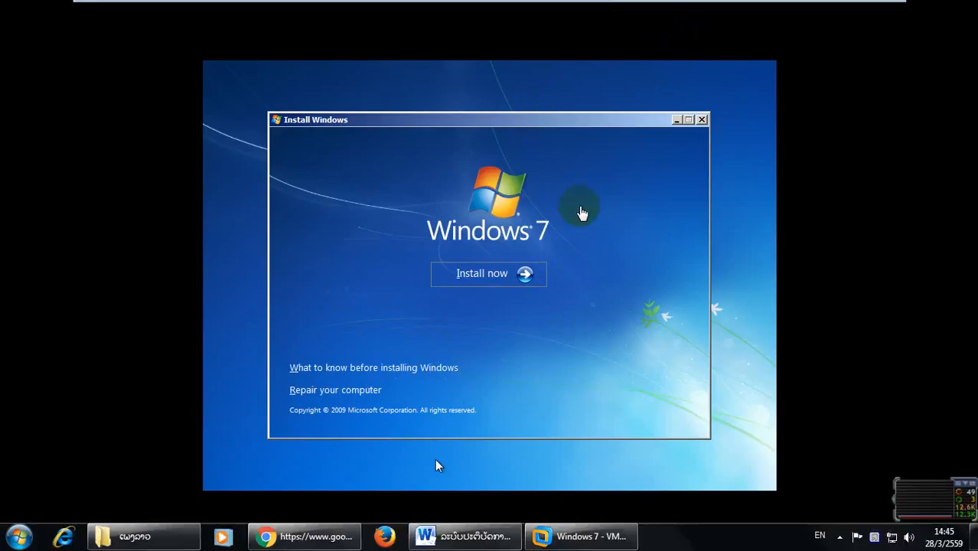
Return control to the virtual machine and start the Windows 7 installation
left_click(585, 220)
left_click(494, 280)
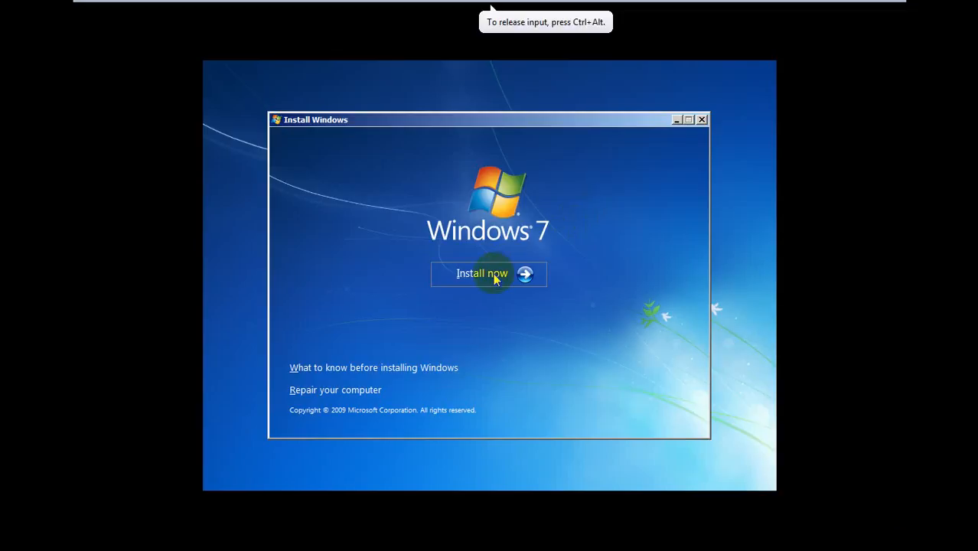
left_click(494, 280)
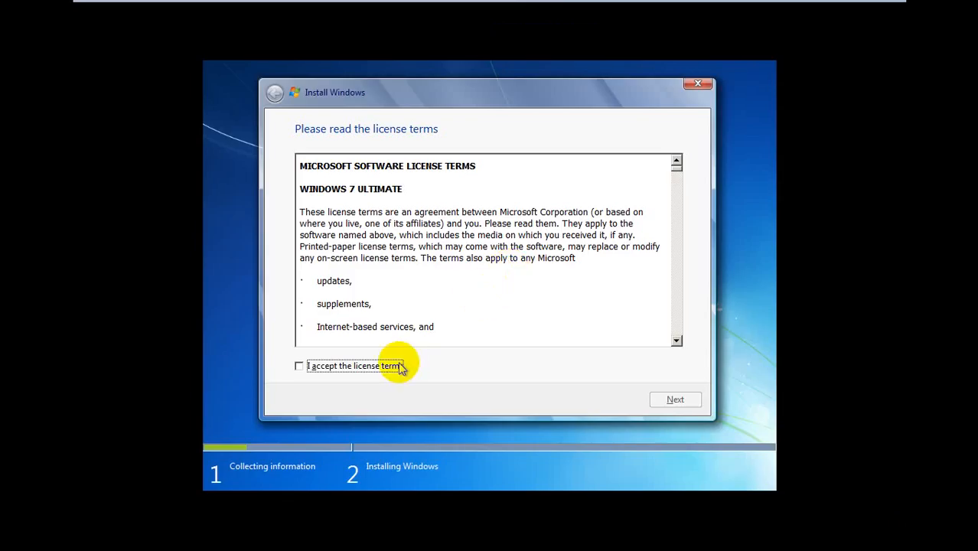
Accept the Windows 7 Ultimate license terms and choose the Custom (advanced) installation type
left_click(398, 366)
left_click(674, 401)
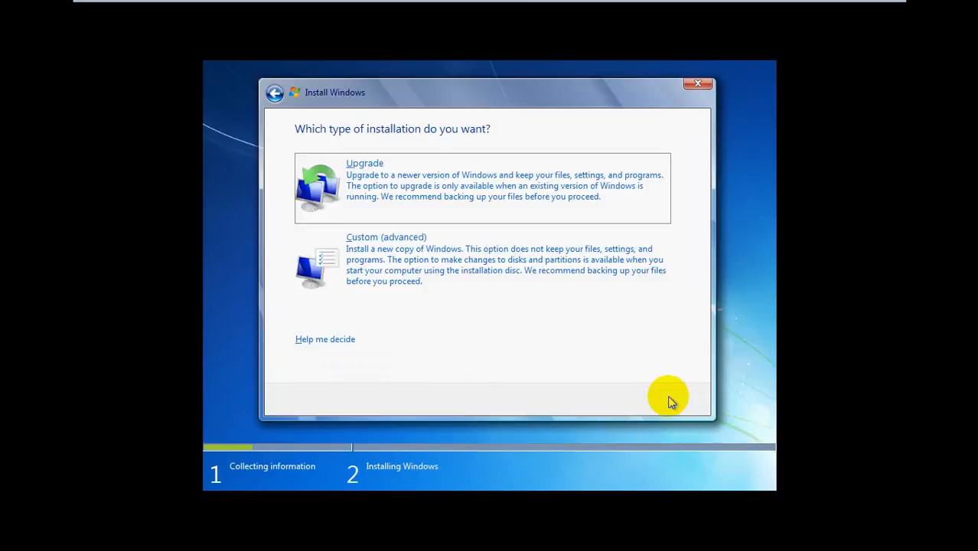
left_click(425, 271)
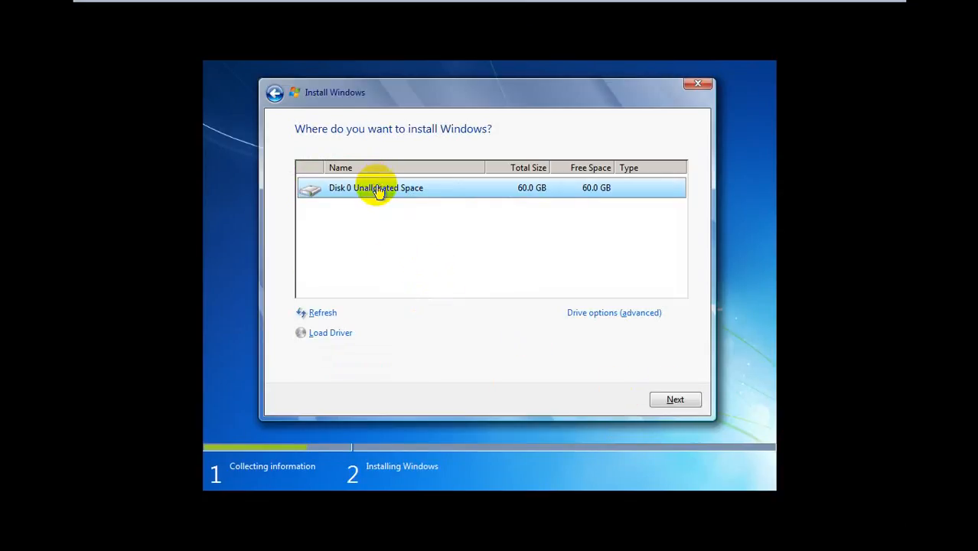
Create a 24000 MB partition in Disk 0's unallocated space, allowing Windows to add partitions for system files
left_click(633, 315)
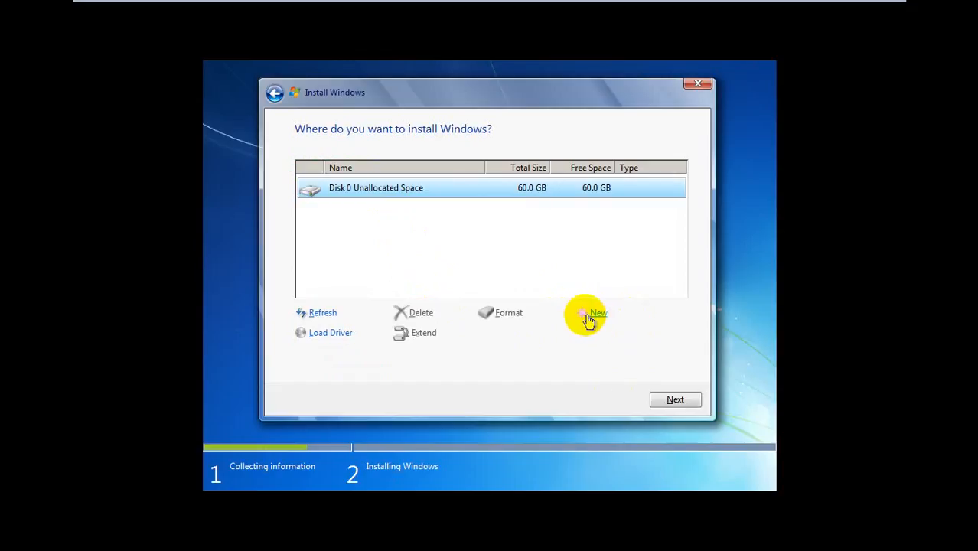
left_click(598, 317)
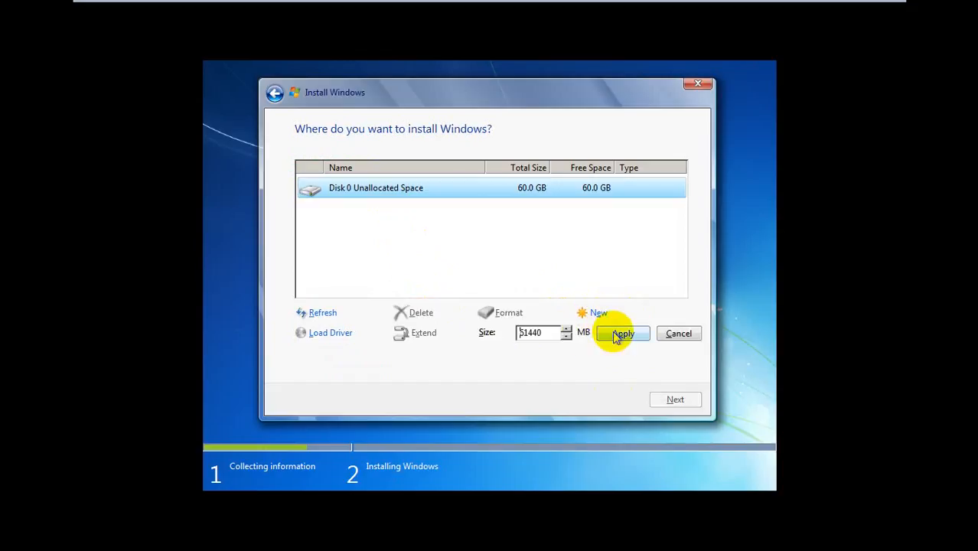
left_click(548, 333)
left_click_drag(548, 334, 497, 339)
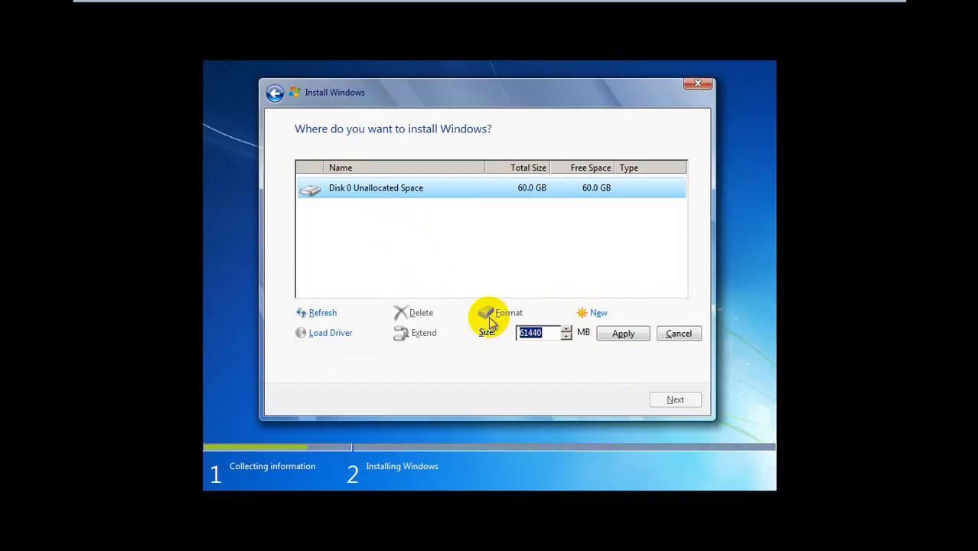
type("24000")
left_click(621, 335)
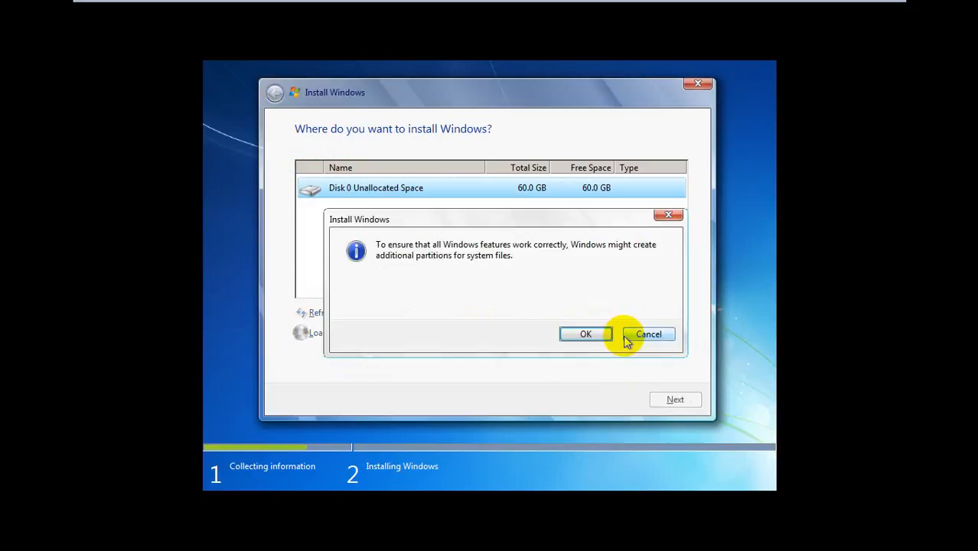
left_click(587, 334)
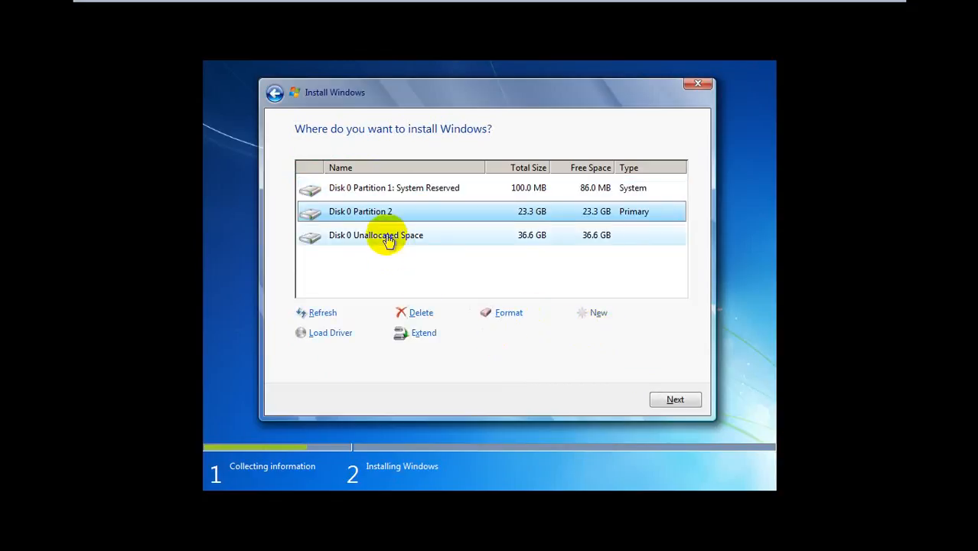
Create another partition from all of Disk 0's remaining unallocated space, 37439 MB
left_click(391, 237)
left_click(593, 319)
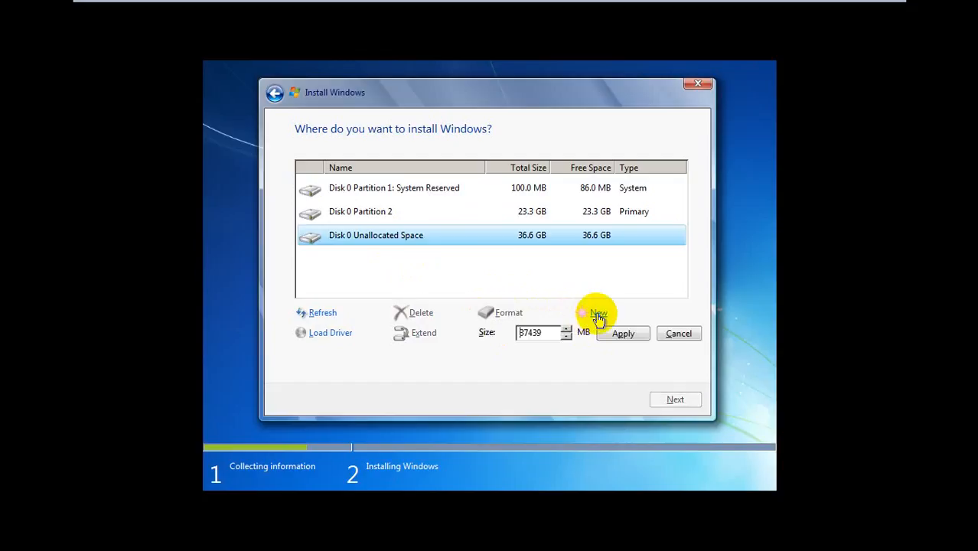
left_click(612, 336)
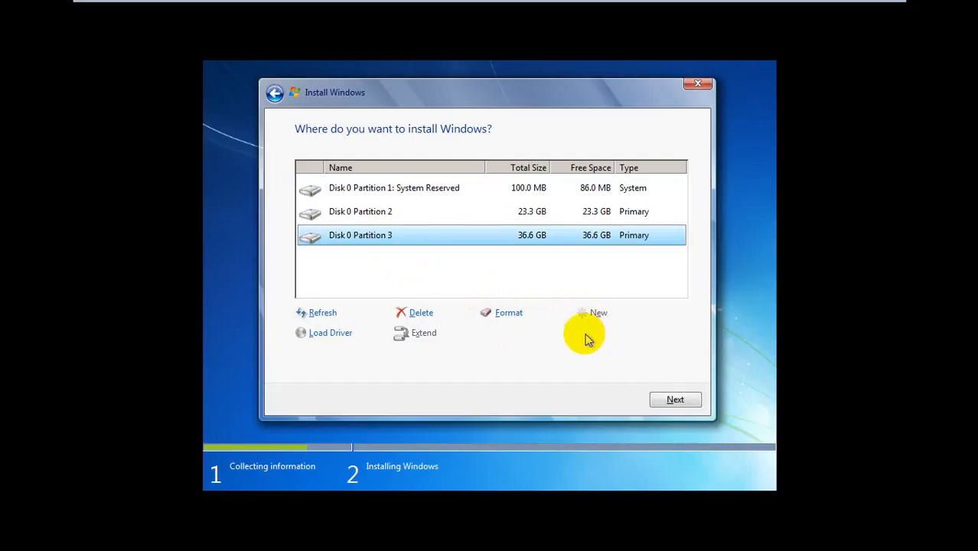
Format Disk 0 Partition 2, accepting that any data stored on it is lost
left_click(360, 212)
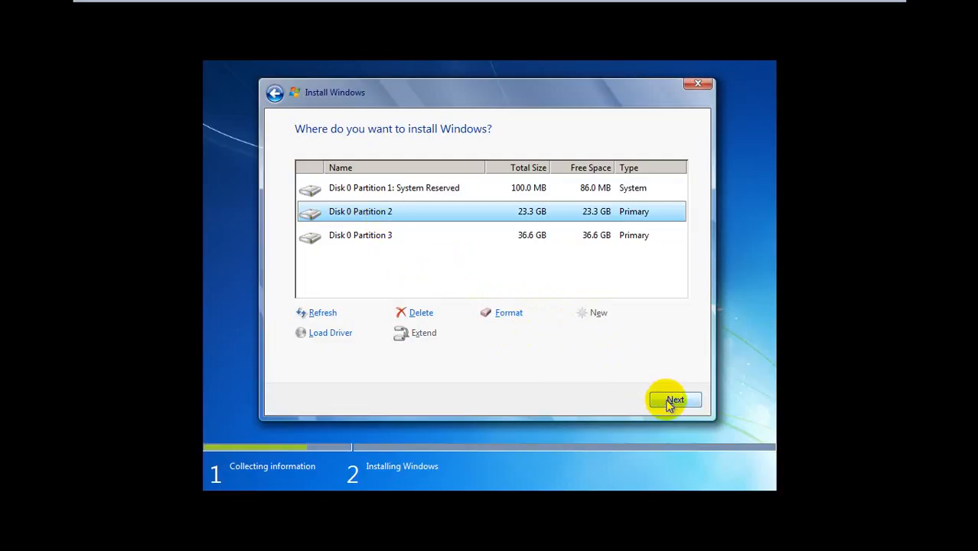
left_click(511, 315)
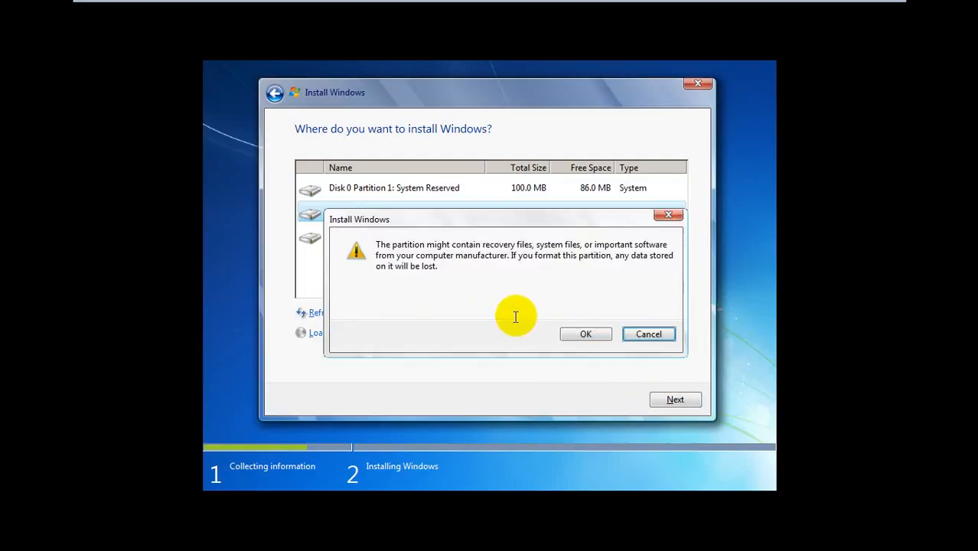
left_click(583, 332)
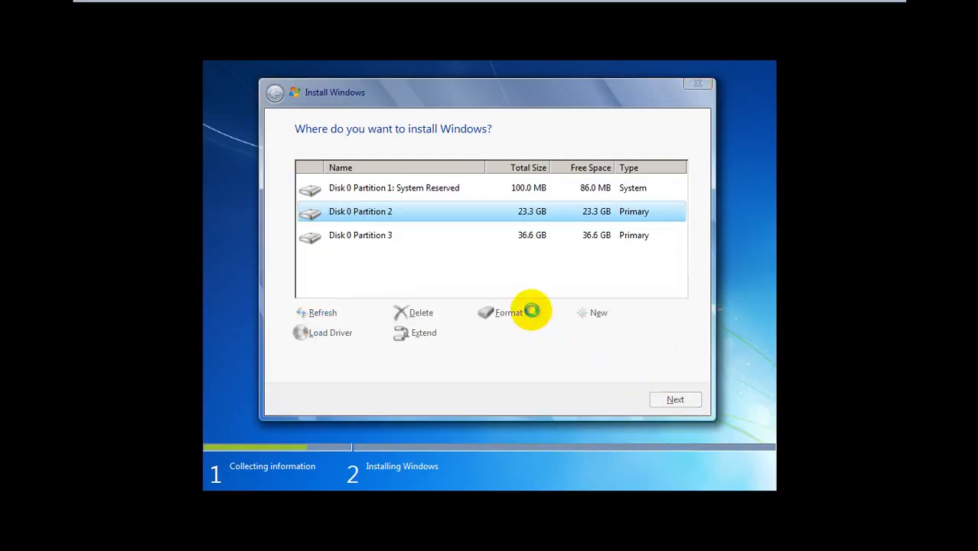
Format Disk 0 Partition 3 and accept the data loss warning
left_click(405, 247)
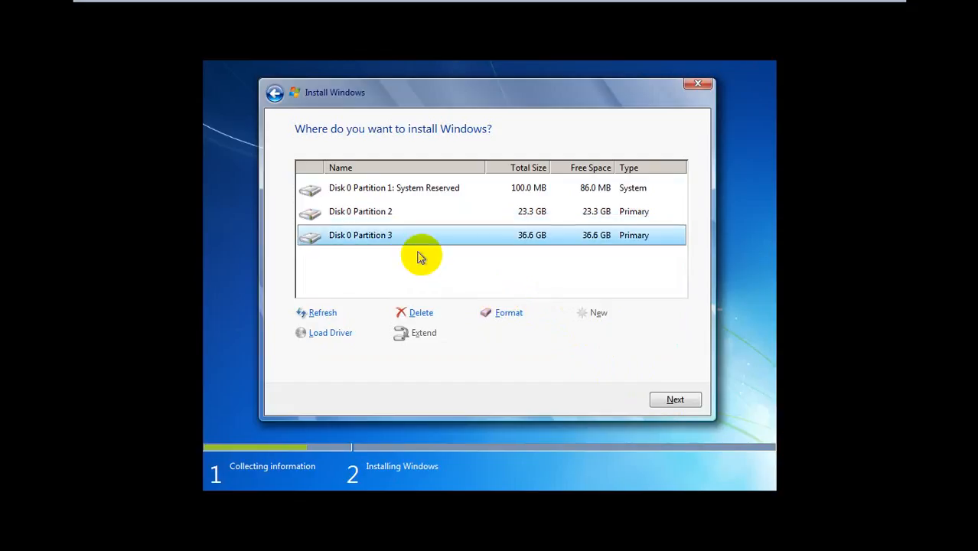
left_click(508, 313)
left_click(581, 335)
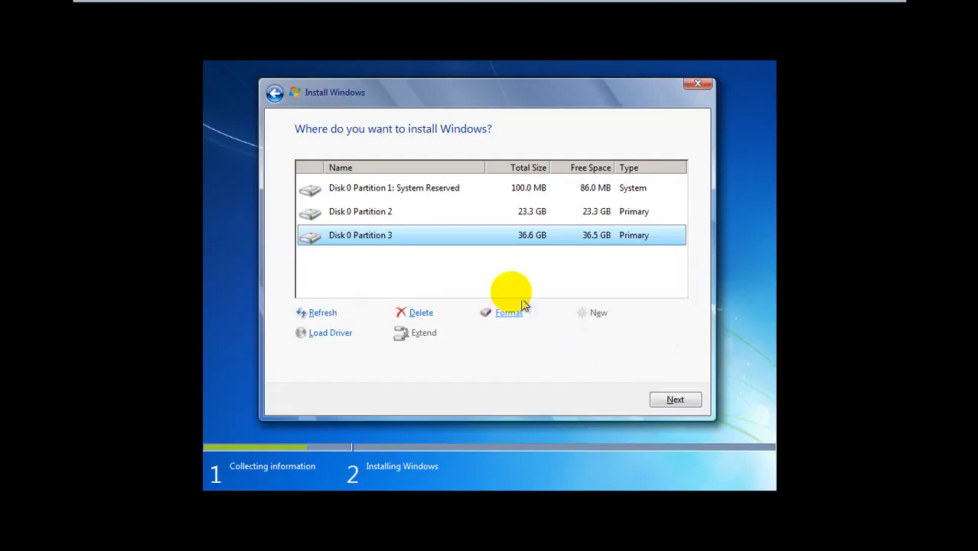
Choose Disk 0 Partition 2 as the installation target and start installing Windows on it
left_click(395, 219)
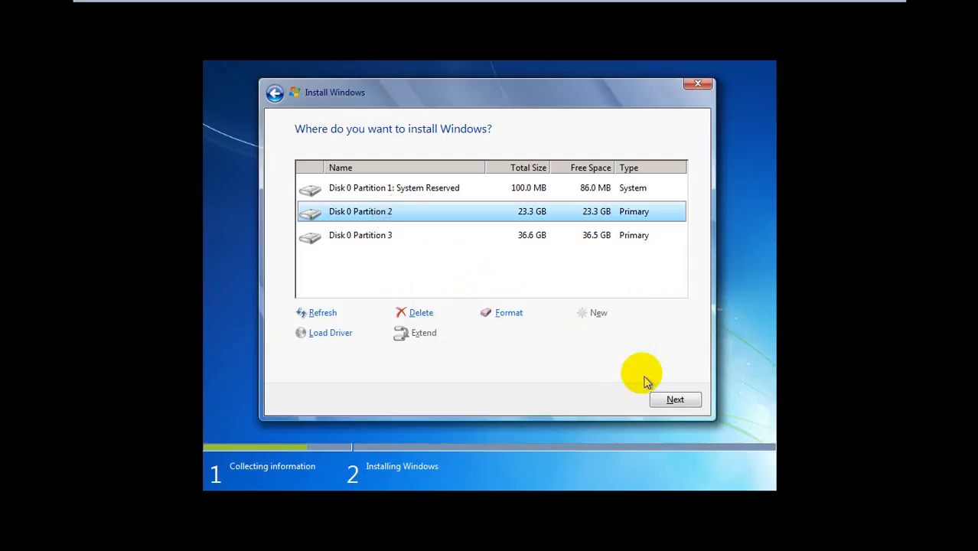
left_click(666, 402)
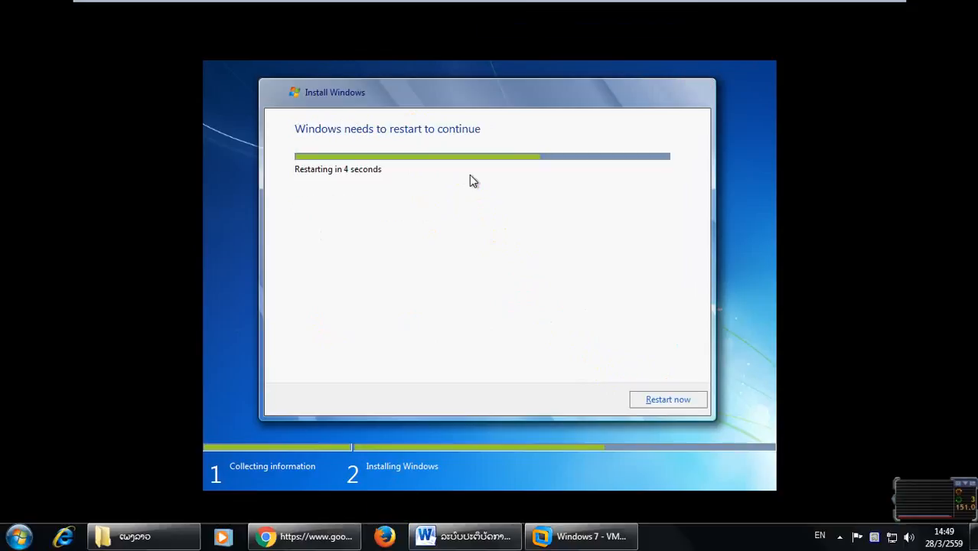
left_click(398, 497)
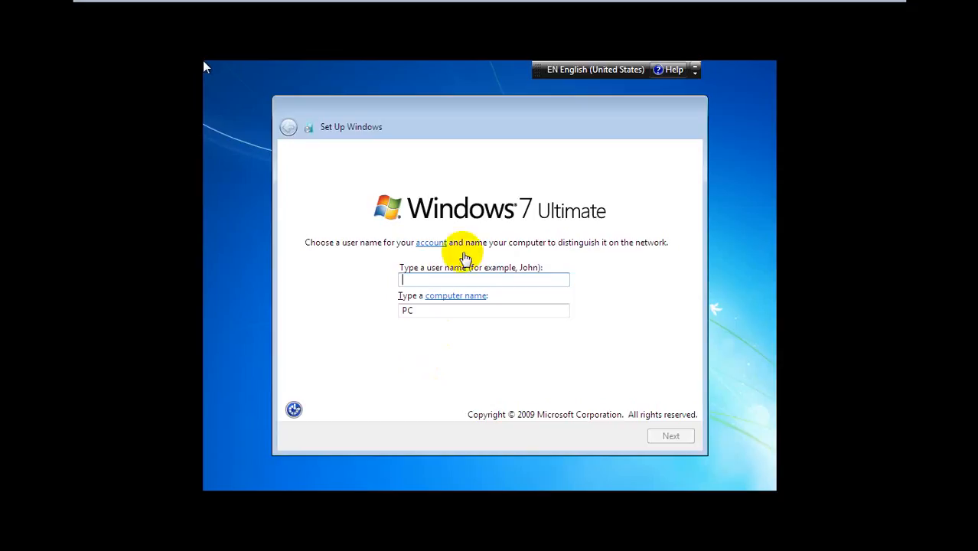
Enter the account's user name and continue with the computer name suggested from it
left_click(469, 279)
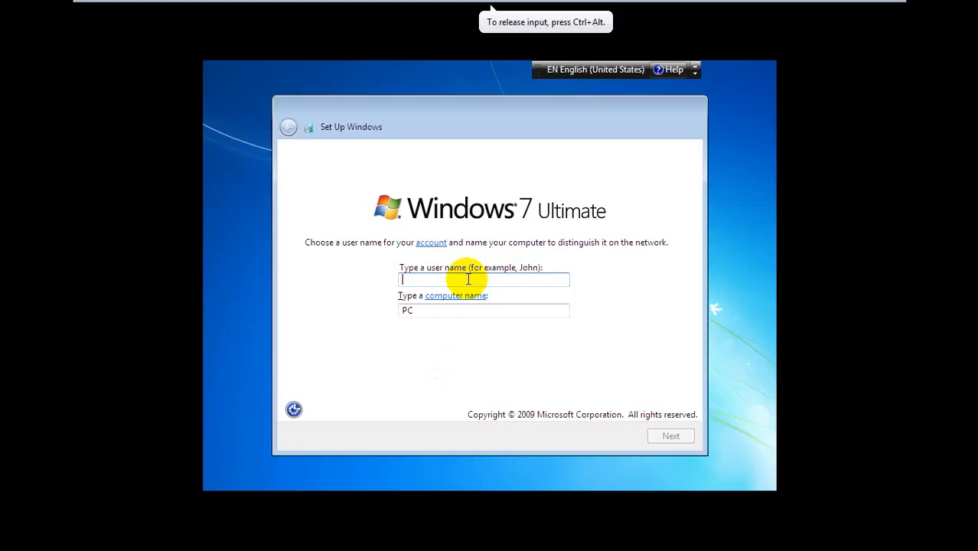
type("Kham")
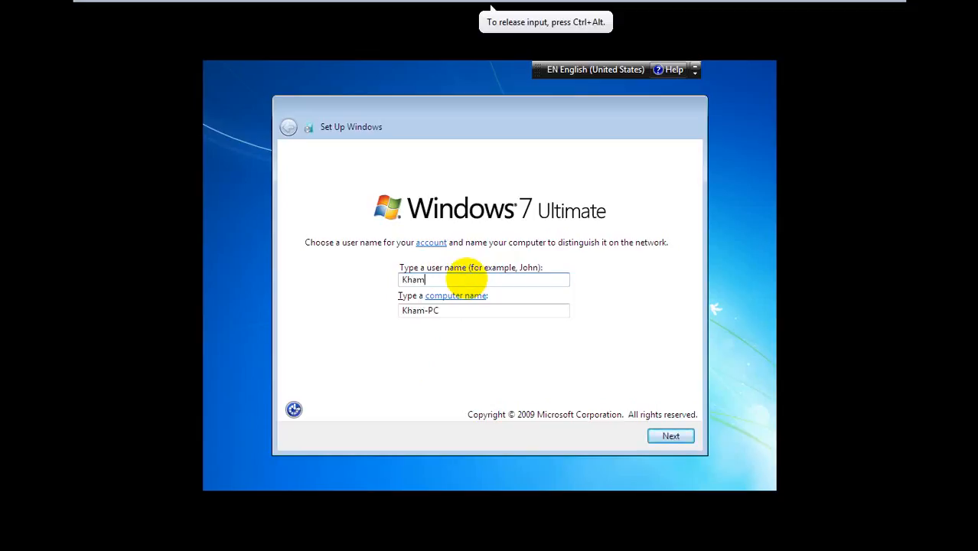
type(" IT")
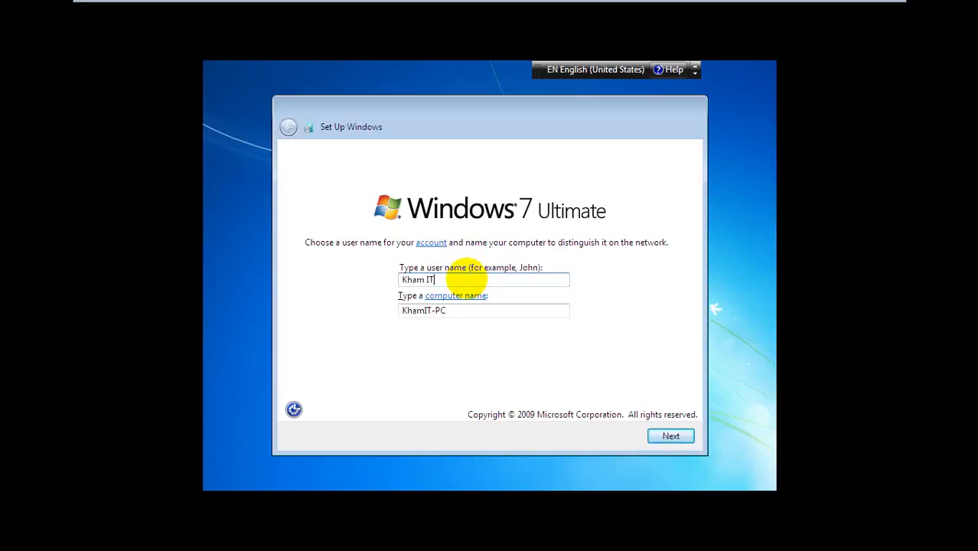
left_click(668, 439)
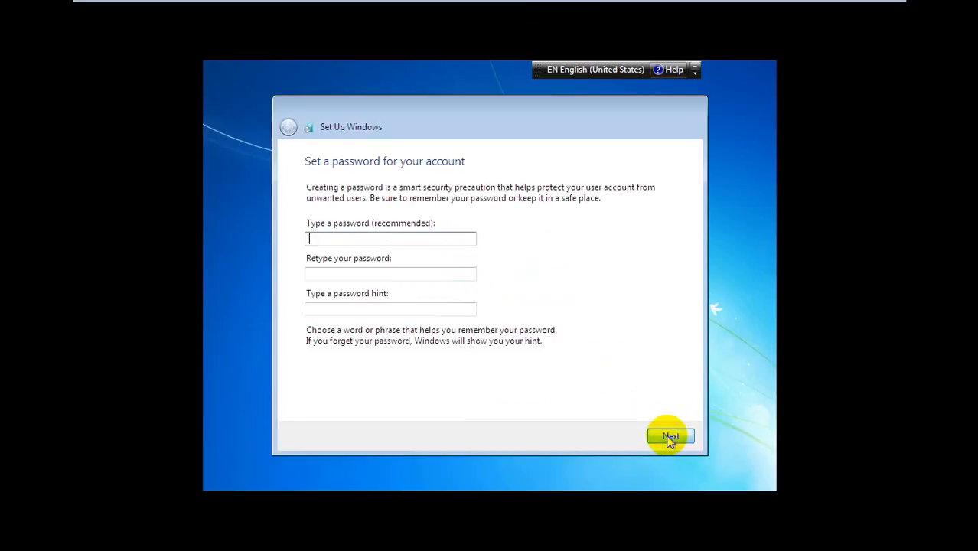
Continue setup with the account password, password hint and product key left blank, keeping automatic activation on
left_click(340, 239)
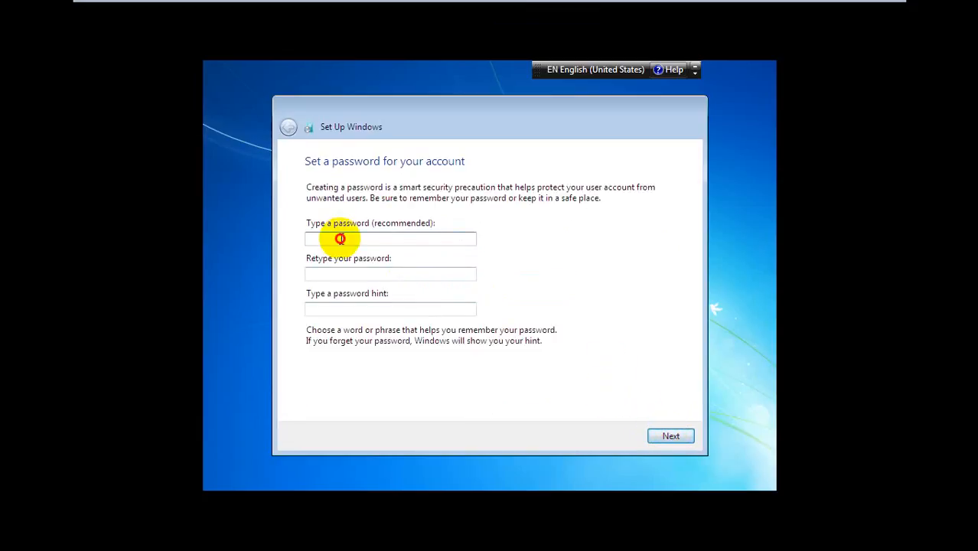
left_click(366, 274)
left_click(354, 309)
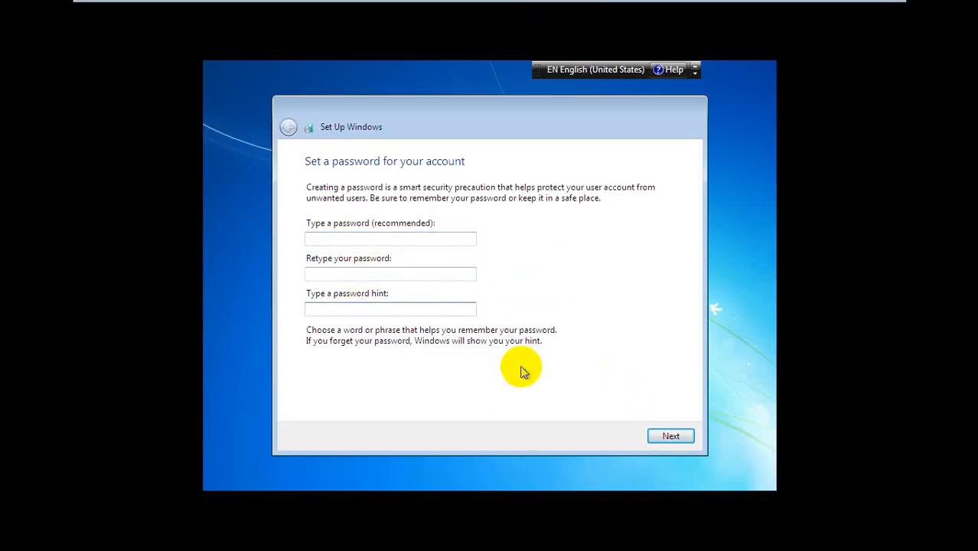
left_click(663, 440)
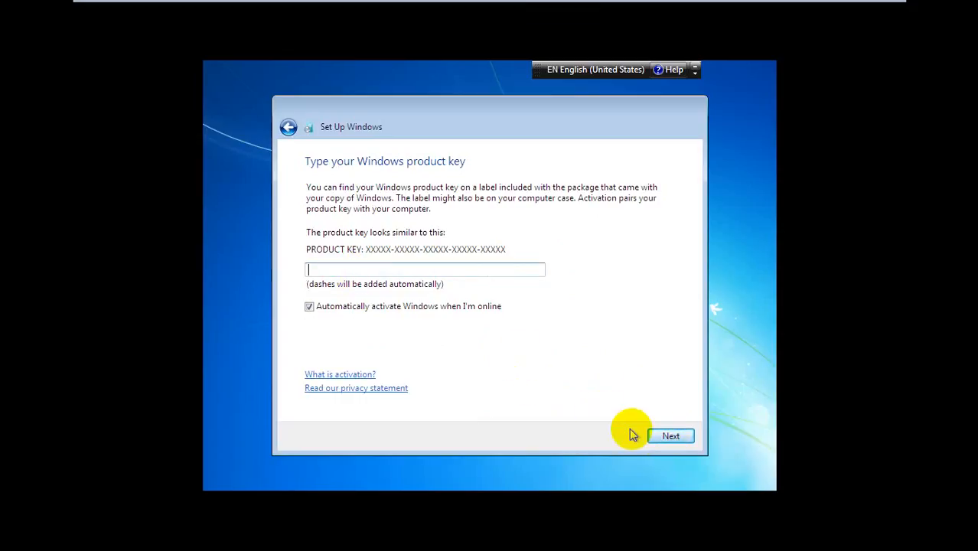
left_click(664, 441)
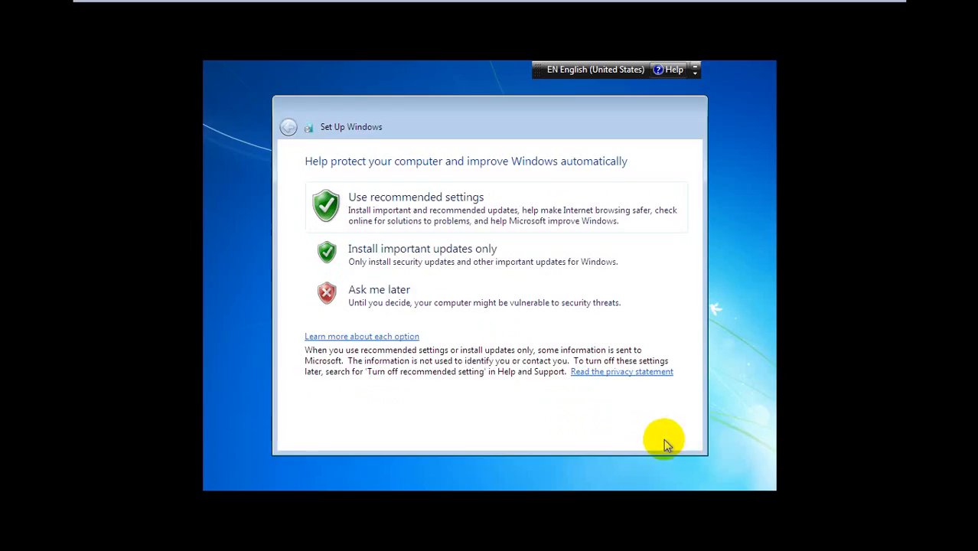
Use the recommended protection settings and set the network location to Public network, accepting the time and date settings as they are
left_click(377, 204)
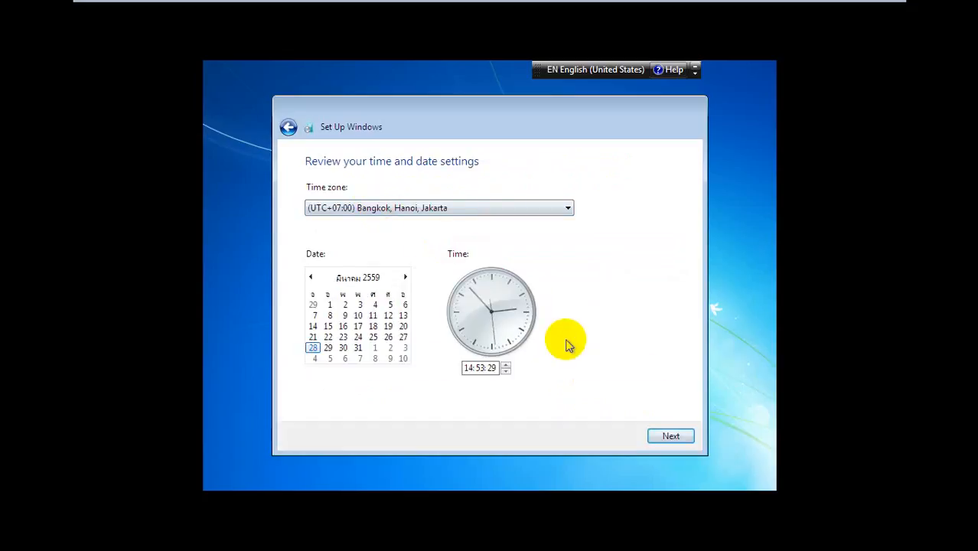
left_click(672, 438)
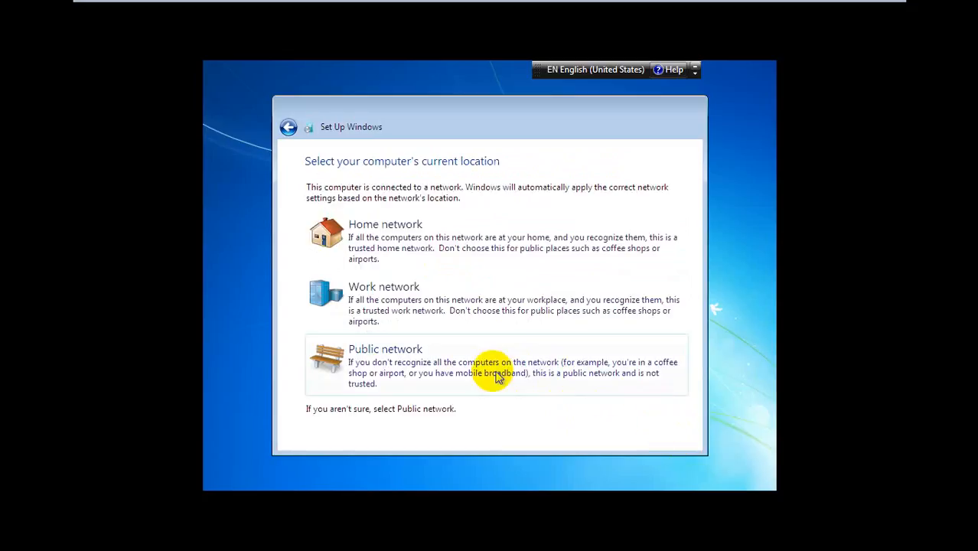
left_click(380, 372)
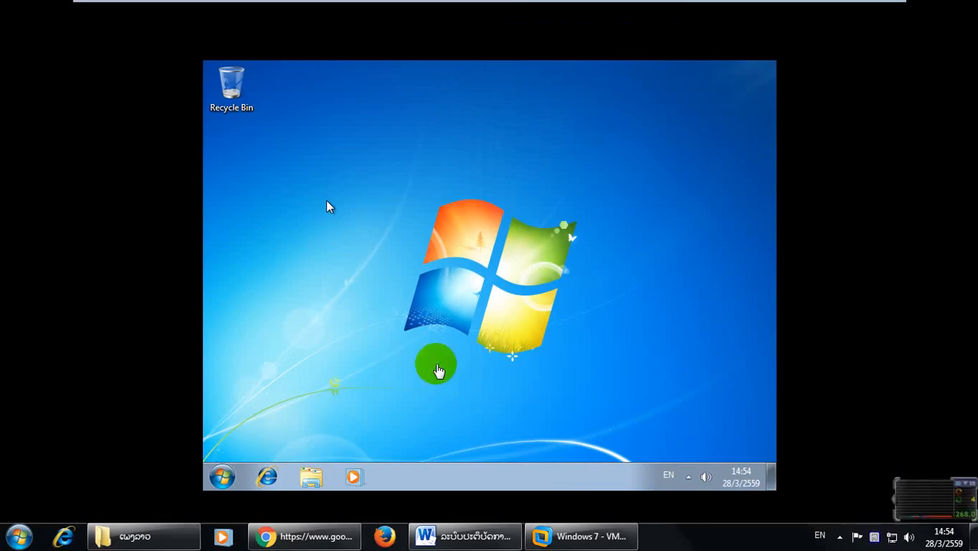
Add the Computer, User's Files, Network and Control Panel icons to the desktop through the Personalization settings
left_click(435, 333)
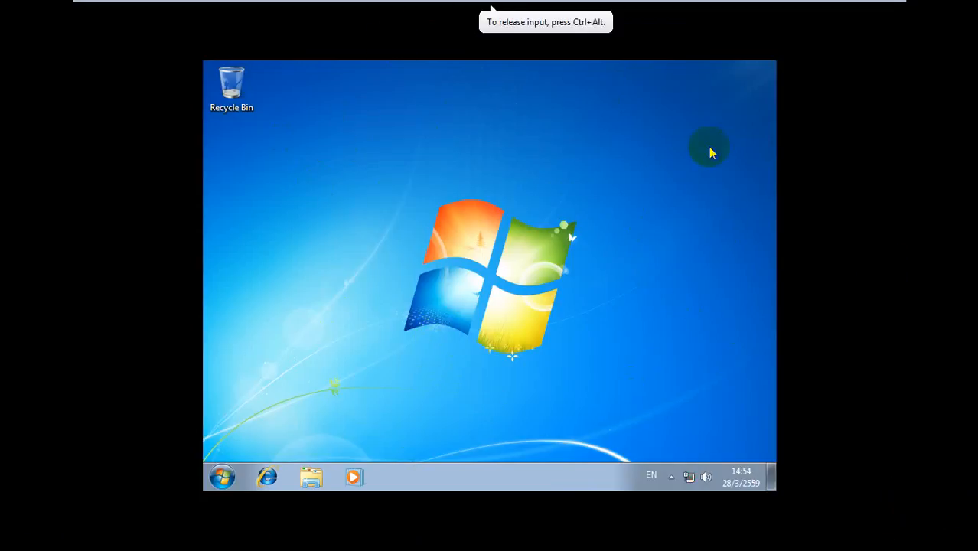
right_click(432, 230)
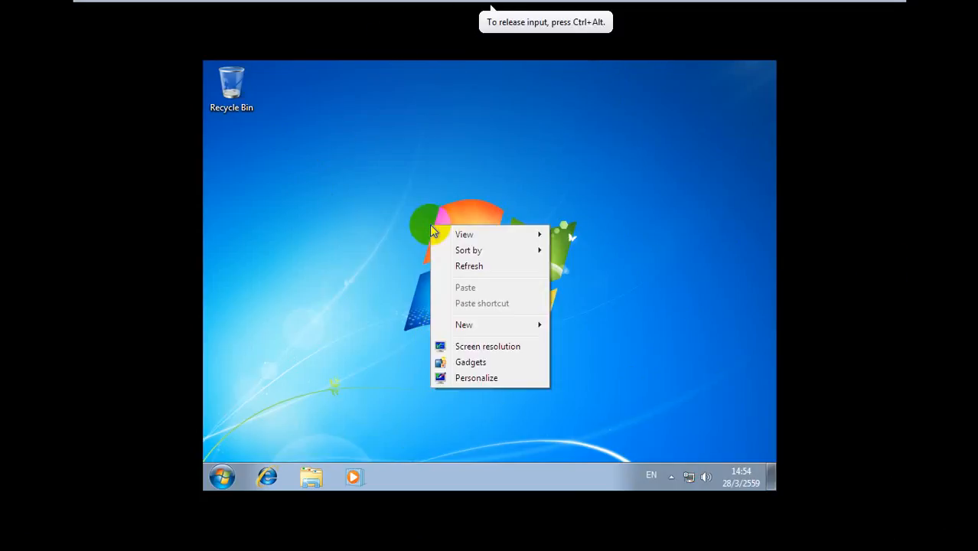
left_click(476, 382)
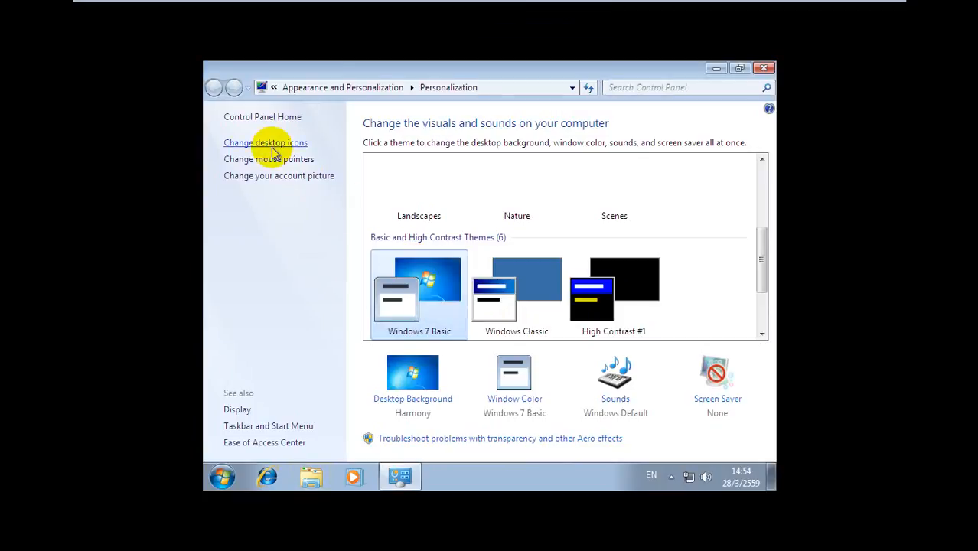
left_click(265, 143)
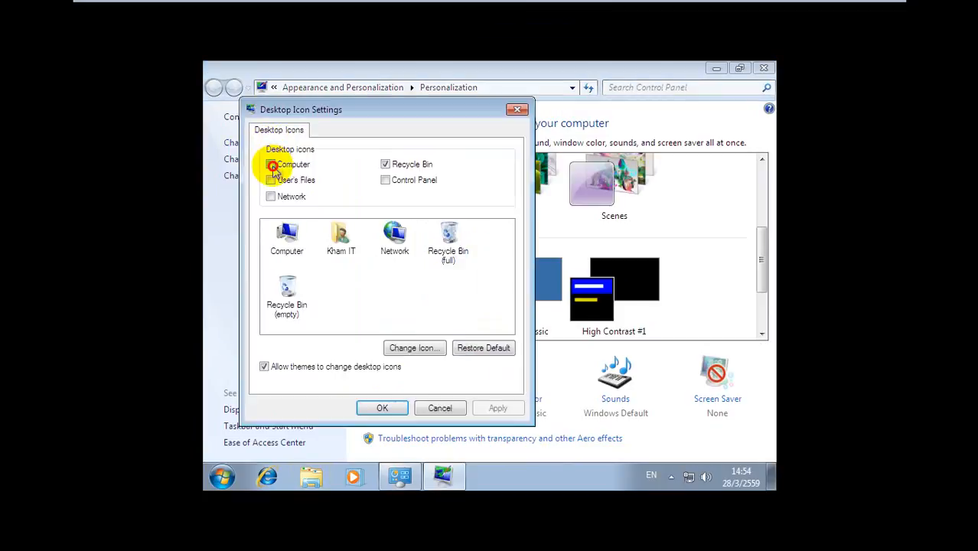
left_click(270, 164)
left_click(271, 179)
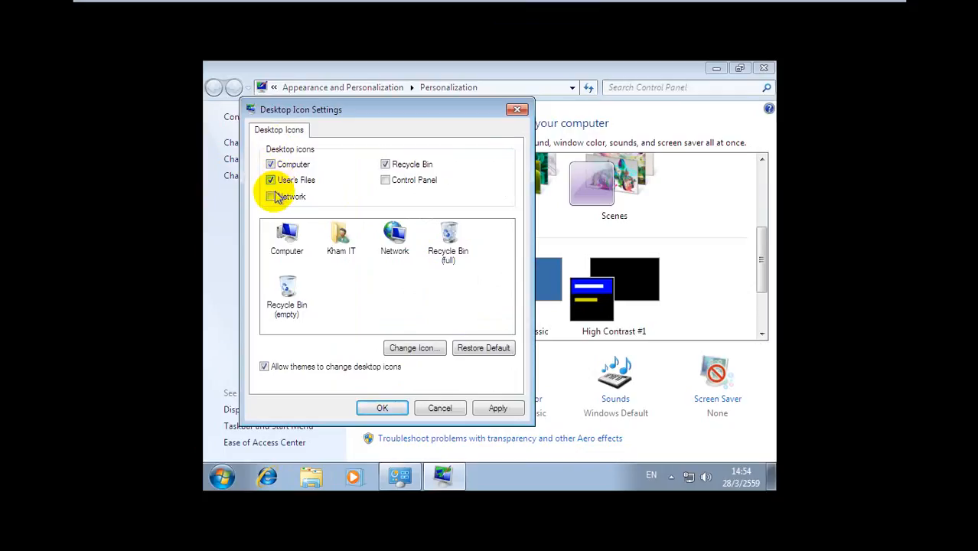
left_click(271, 195)
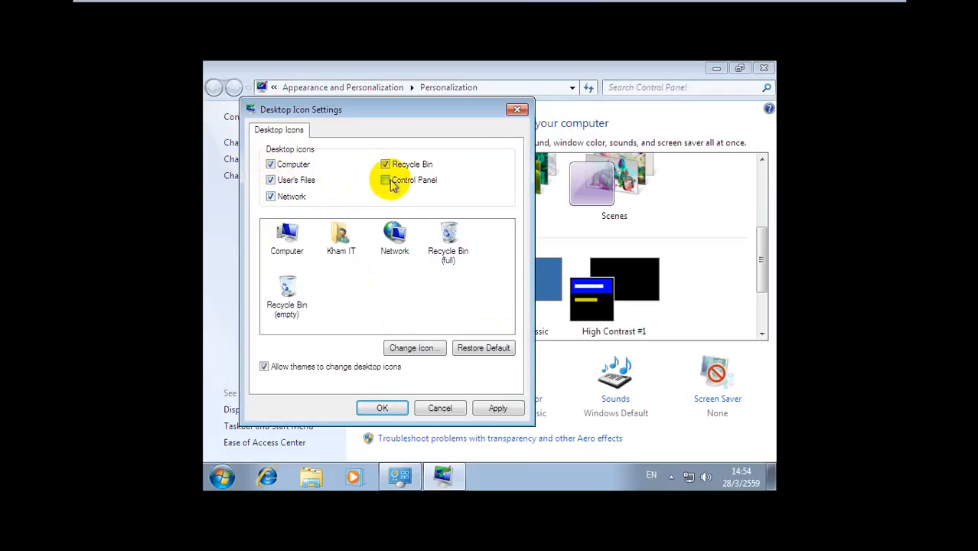
left_click(383, 407)
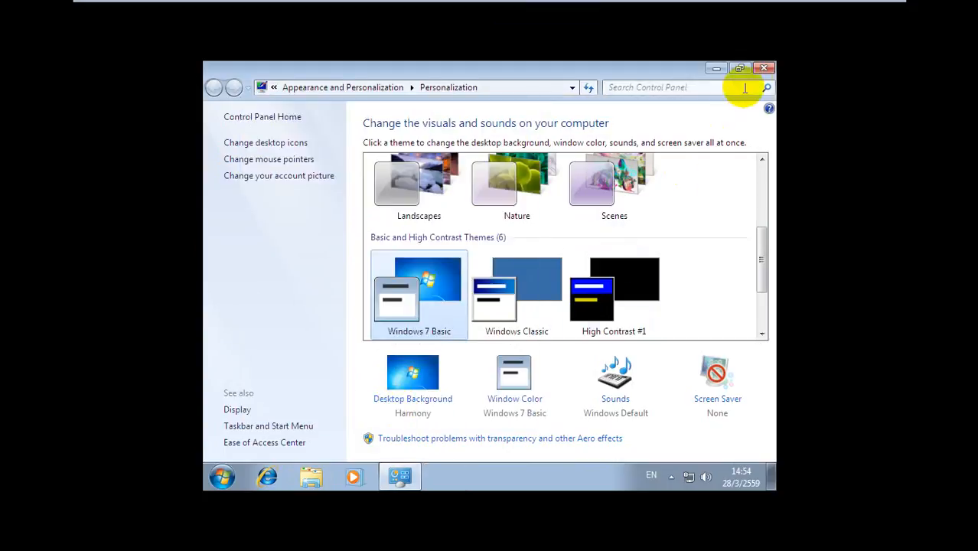
left_click(763, 70)
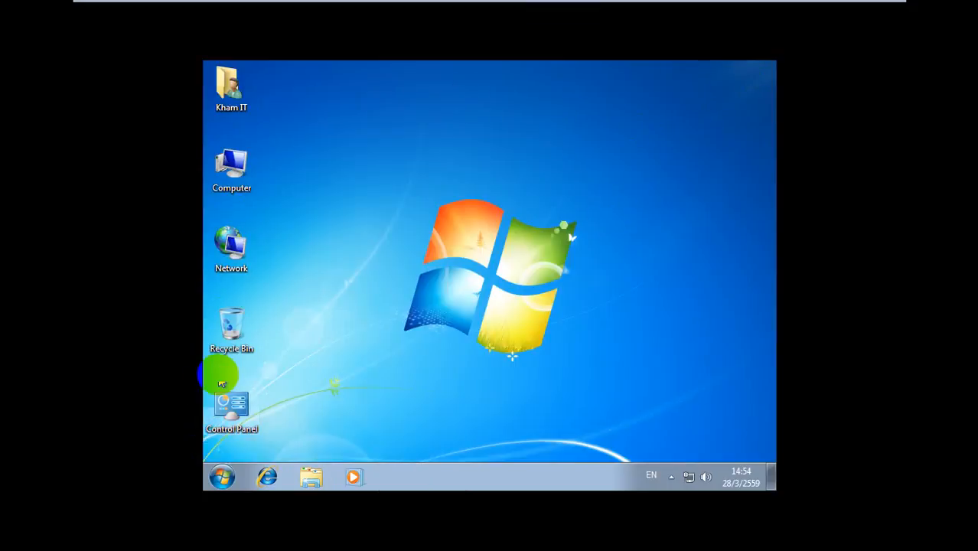
Check Device Manager in Computer Management for the Base System Device under Other devices, and close it
right_click(239, 184)
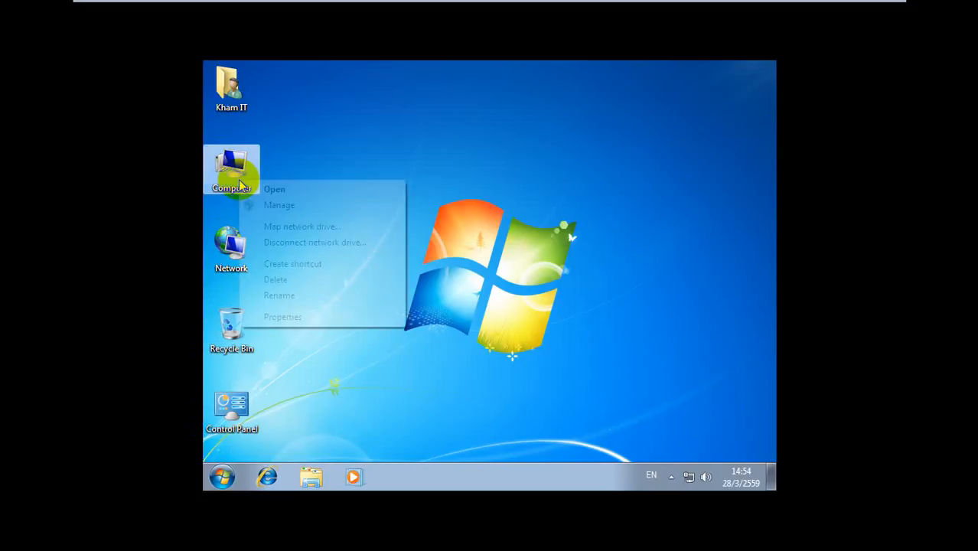
left_click(273, 205)
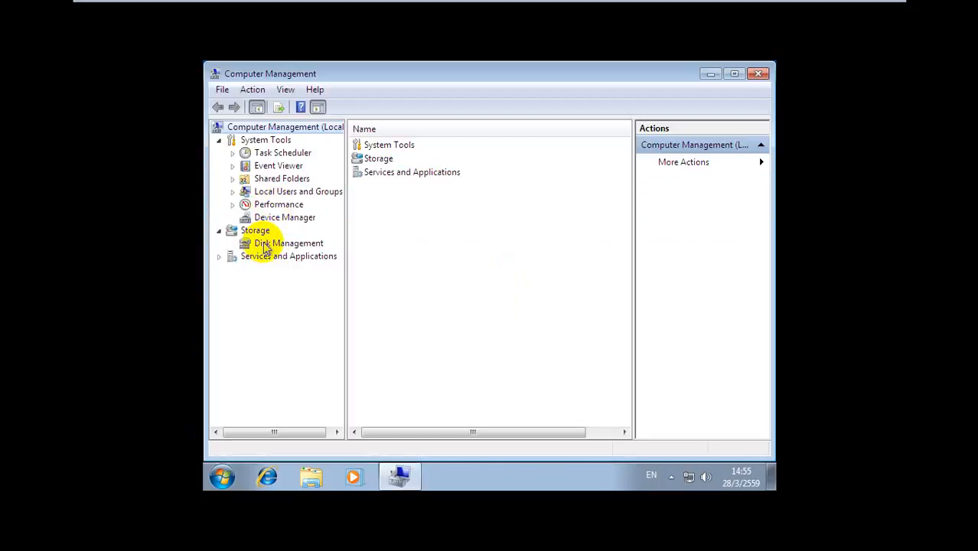
left_click(264, 220)
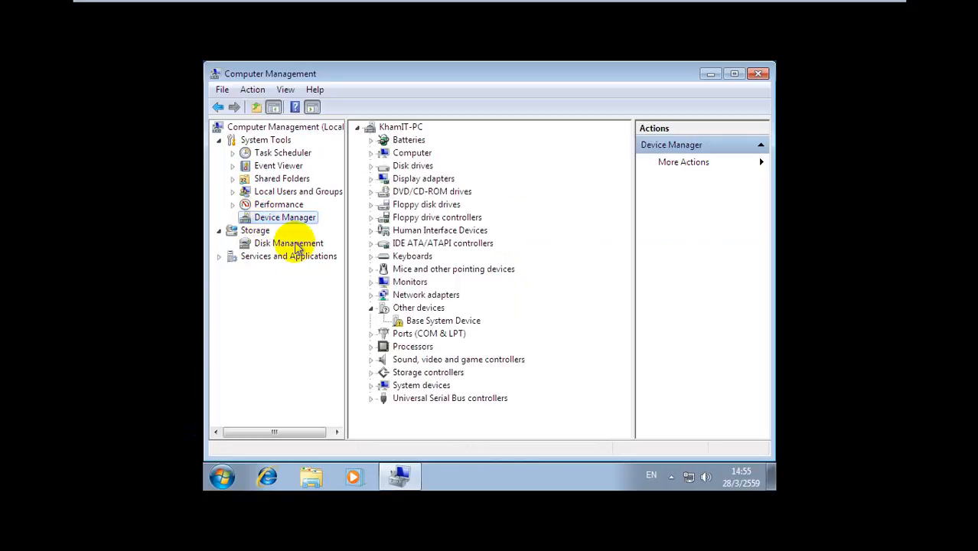
left_click(415, 323)
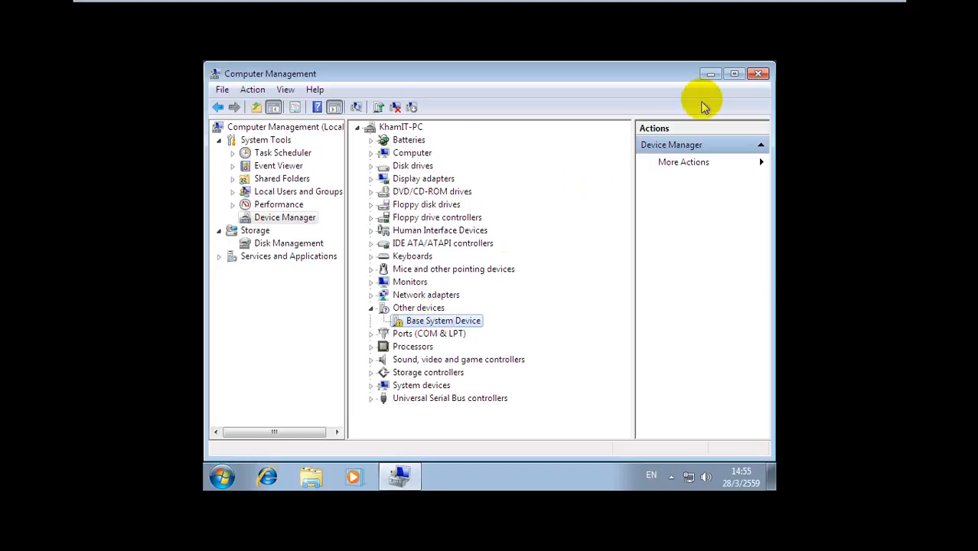
left_click(759, 75)
Refresh the desktop twice
left_click(499, 151)
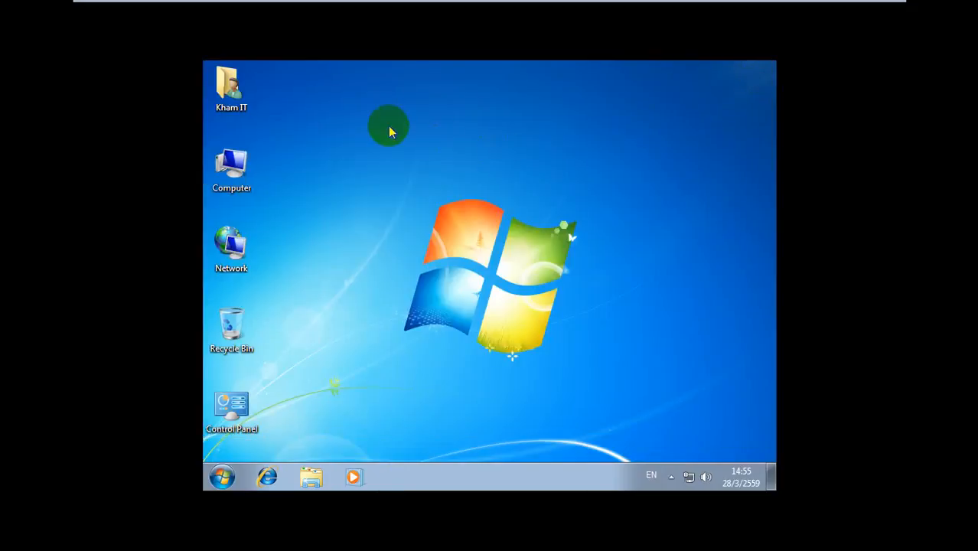
right_click(388, 128)
left_click(416, 163)
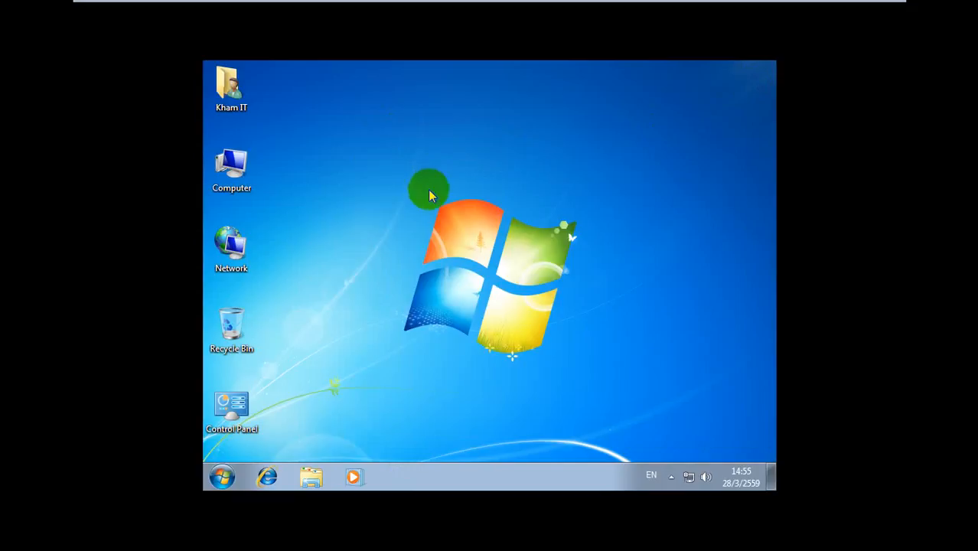
right_click(373, 159)
left_click(412, 195)
Examine the computer's system properties down to the Windows activation section, and close the window
left_click(249, 167)
right_click(250, 166)
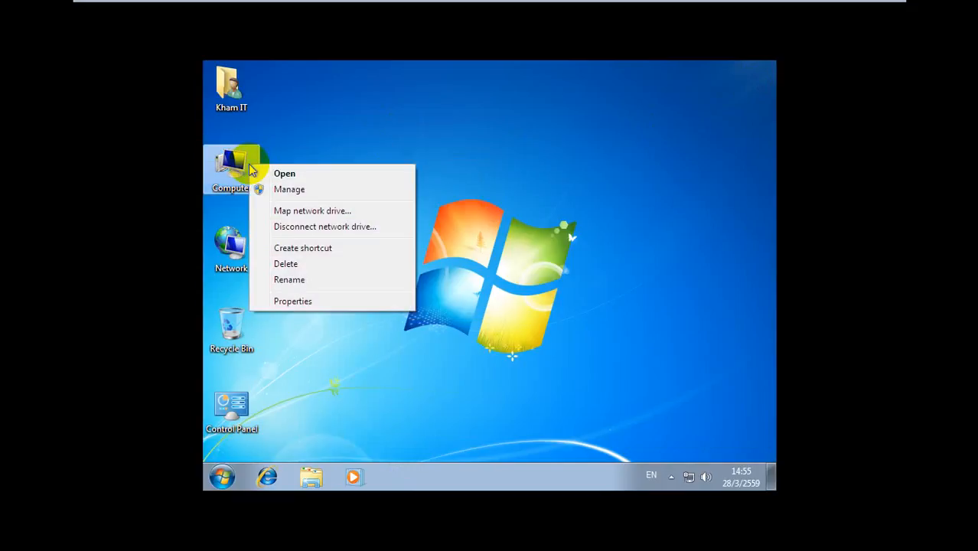
left_click(300, 299)
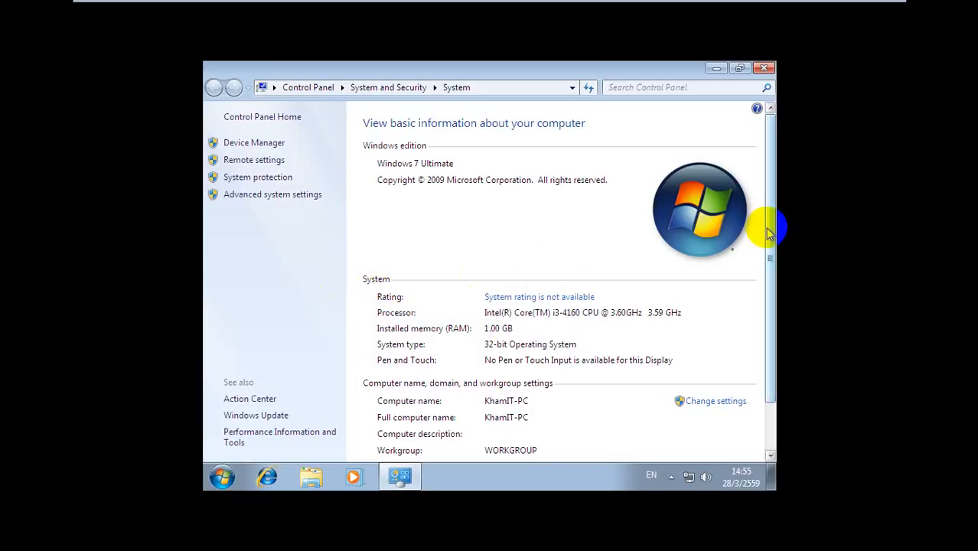
left_click_drag(767, 229, 749, 325)
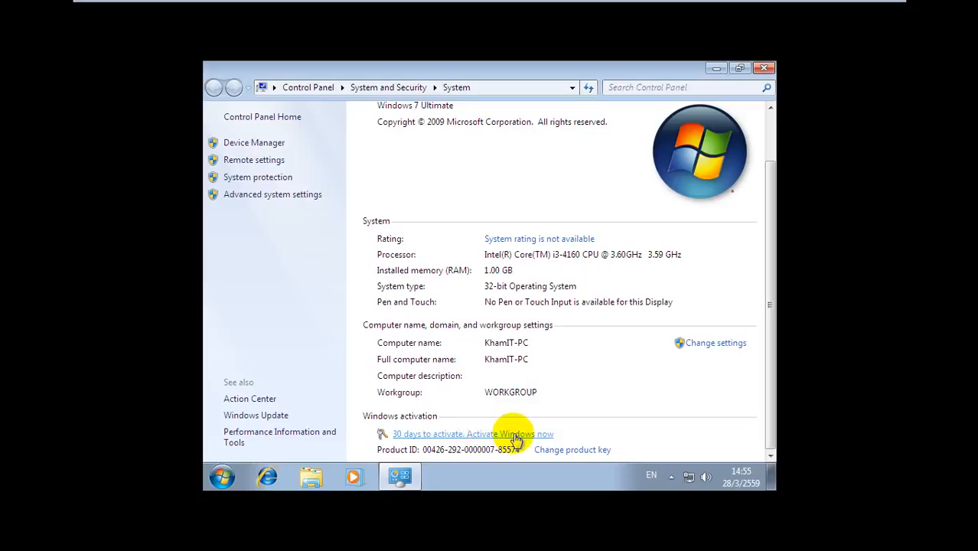
left_click(766, 69)
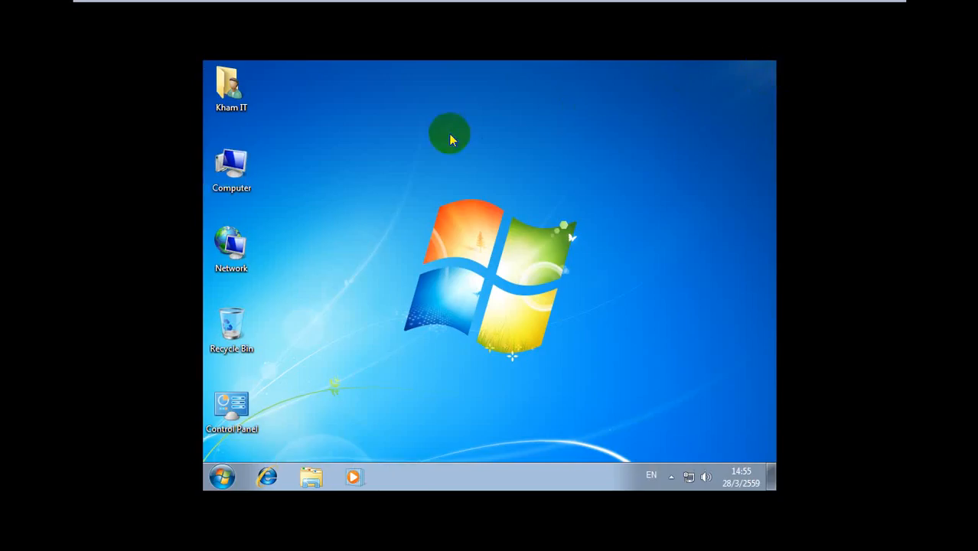